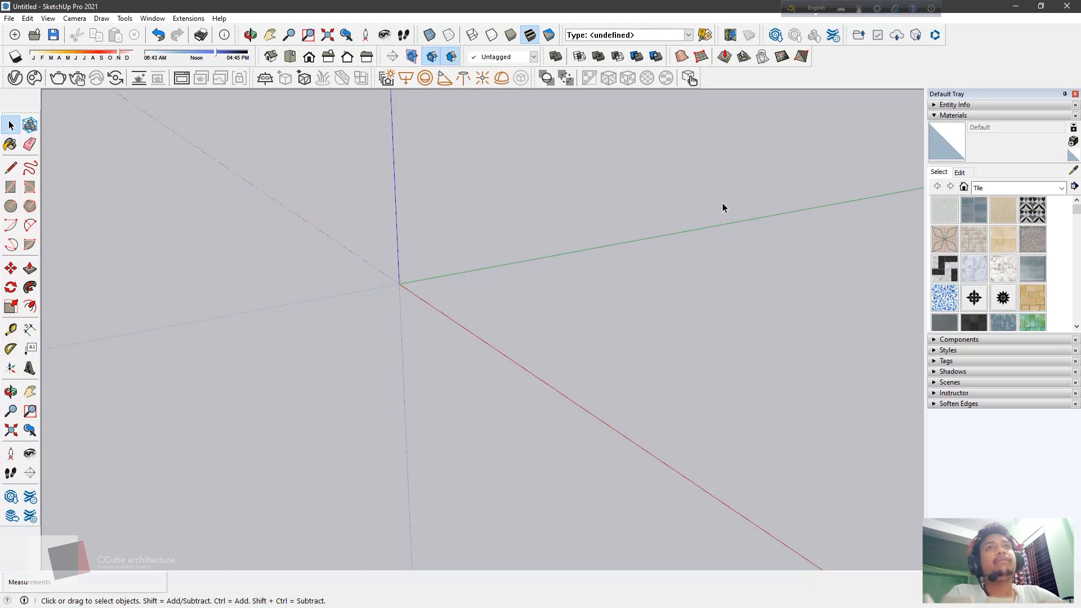
middle_drag(721, 205, 528, 265)
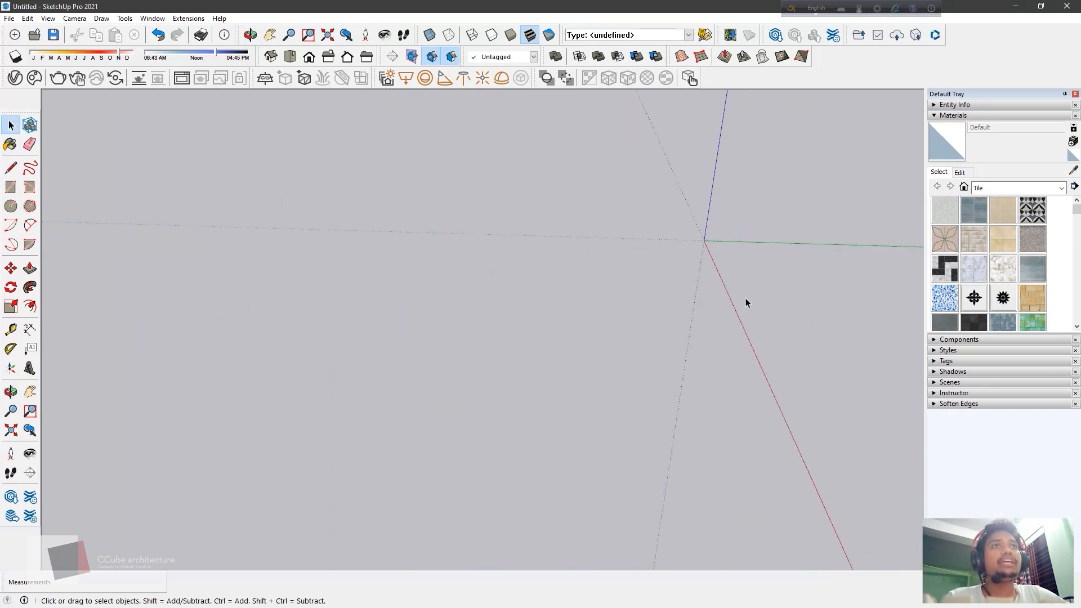
middle_drag(745, 301, 478, 326)
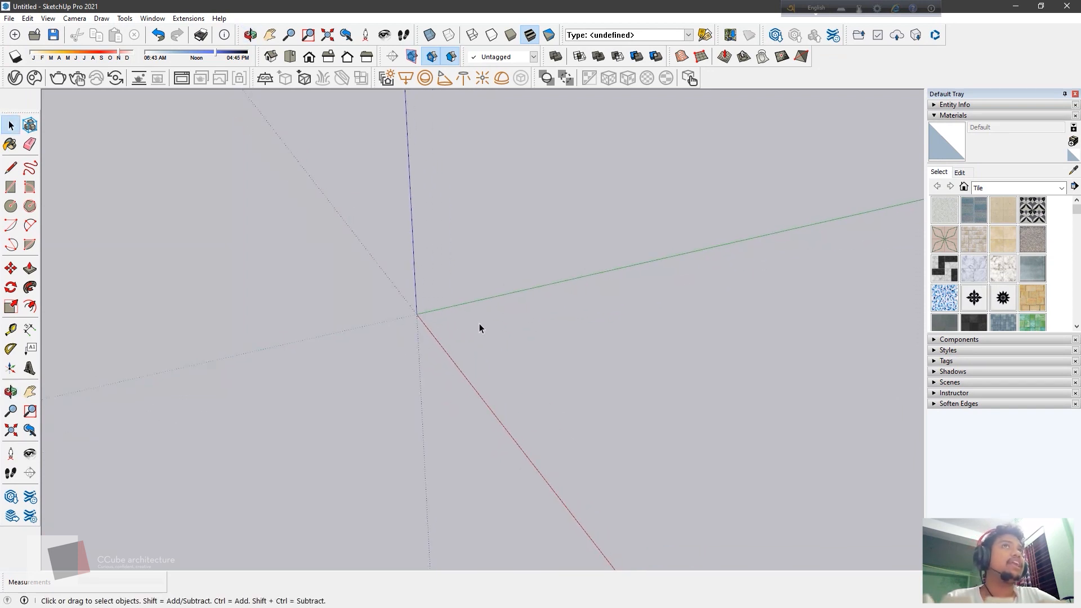
middle_drag(478, 324, 420, 327)
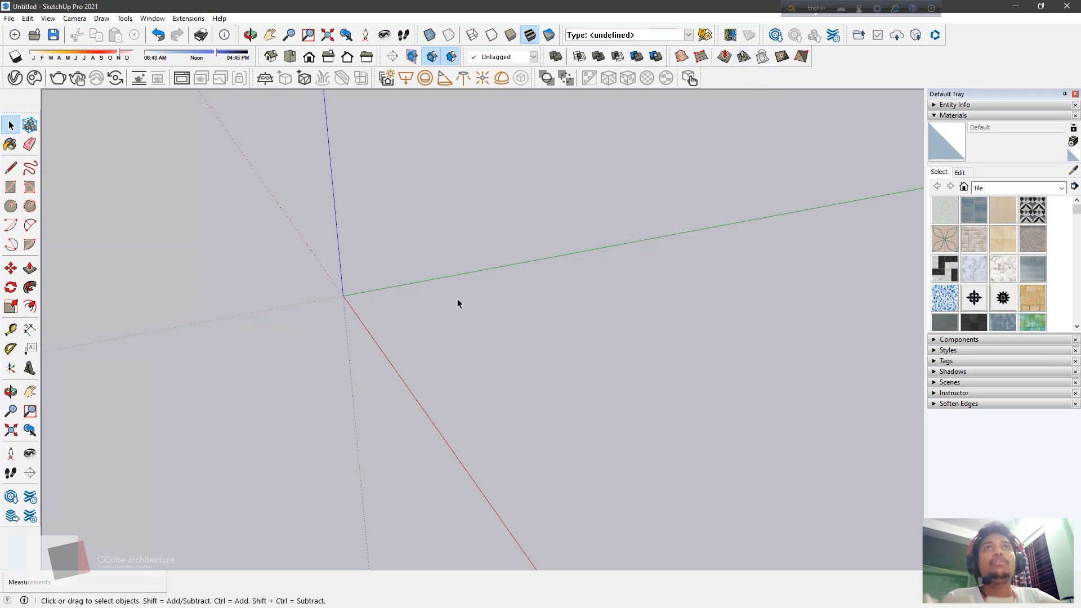
Create a Sandbox From Scratch near the origin with 0.50 m grid spacing, 80 m wide and about 180 m long.
click(702, 57)
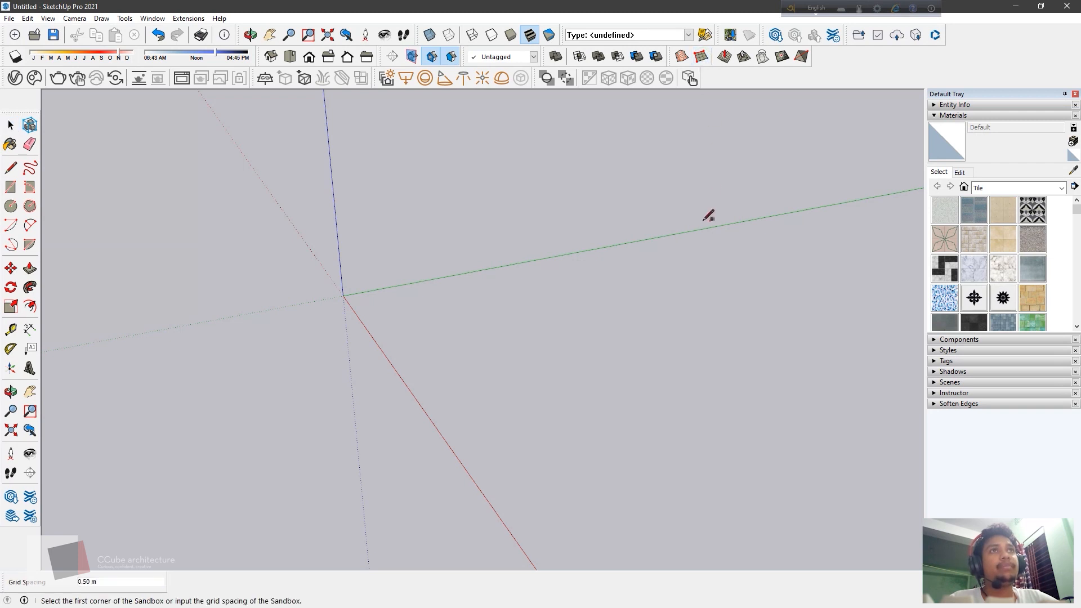
click(356, 302)
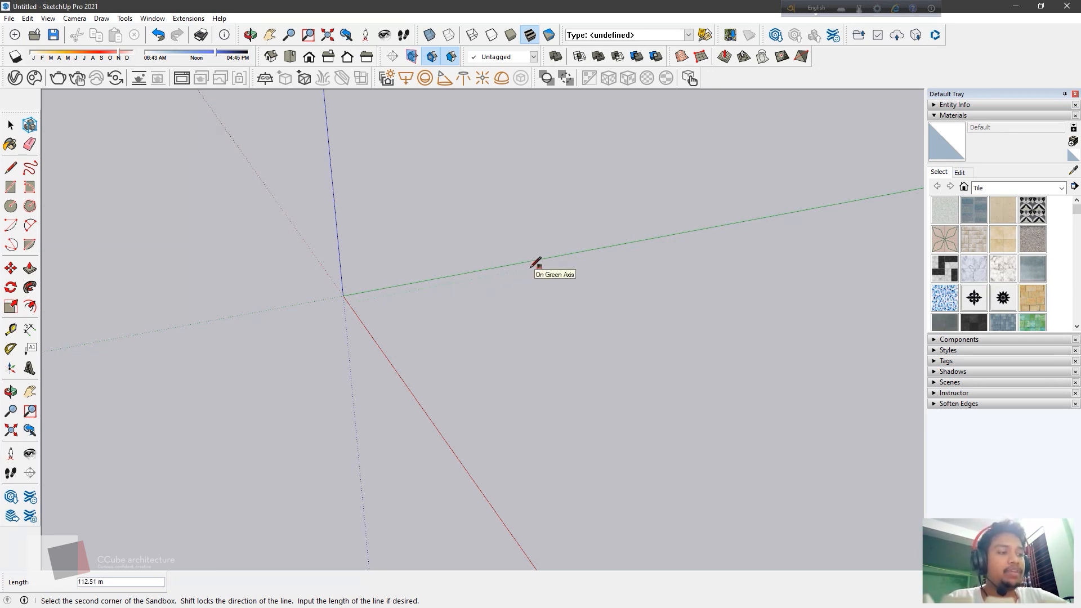
text(80)
key(Return)
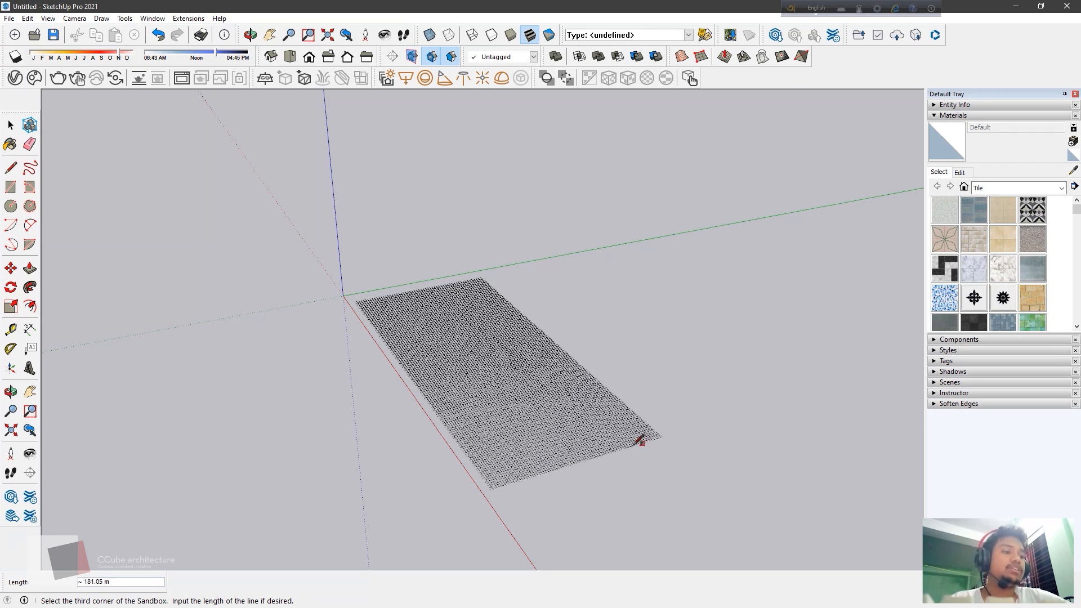
text(18)
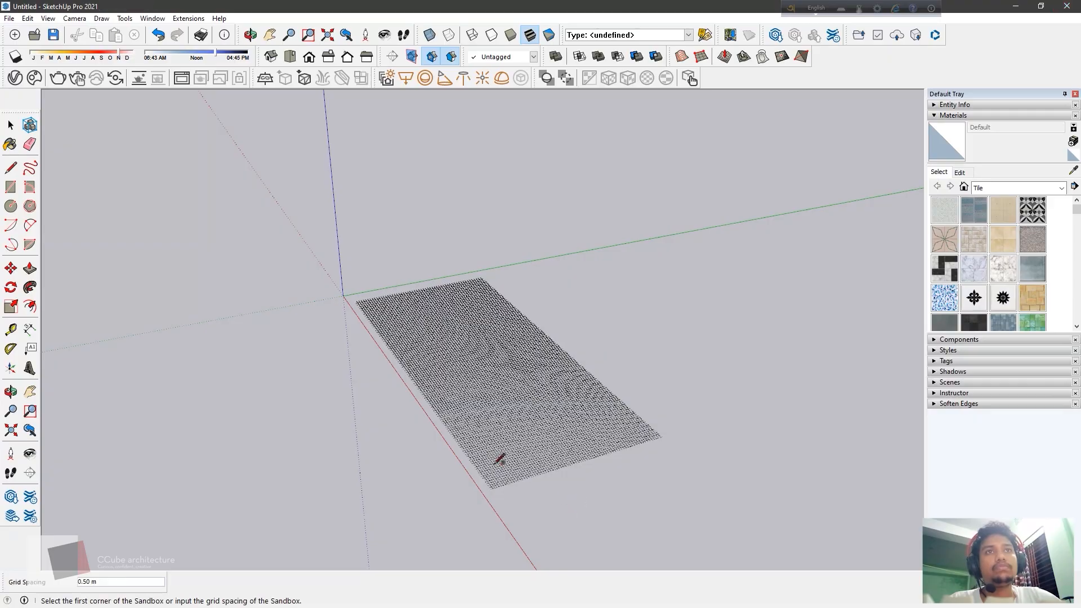
Examine the density of the 0.50 m sandbox grid up close and along its full length.
scroll(523, 531, up, 3)
scroll(550, 467, up, 6)
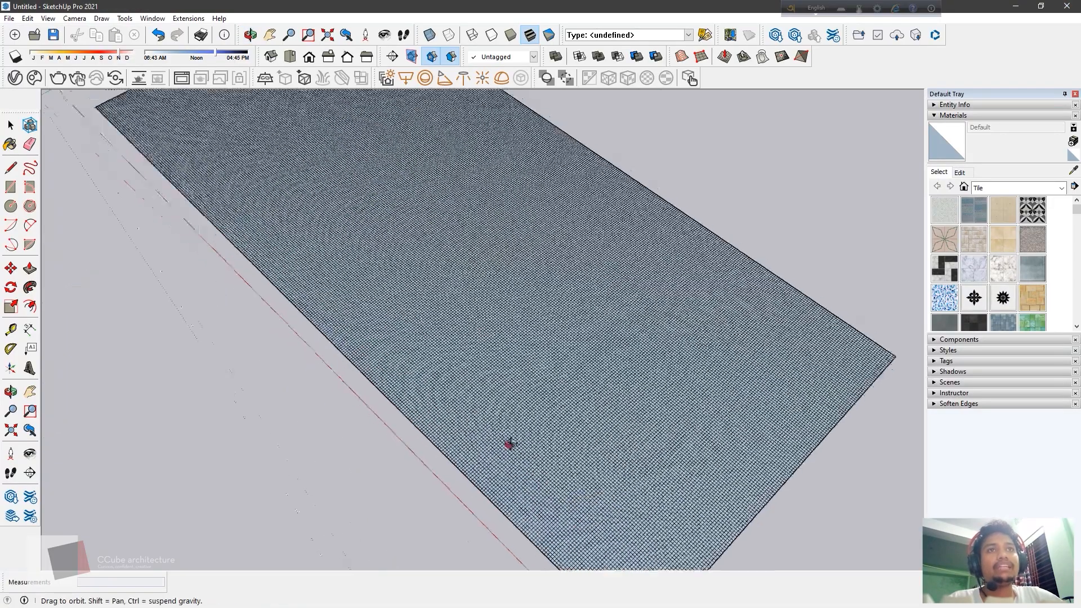
scroll(563, 450, up, 5)
middle_drag(518, 415, 470, 350)
middle_drag(562, 345, 490, 365)
scroll(494, 355, up, 2)
scroll(526, 383, down, 5)
scroll(490, 365, down, 4)
key(space)
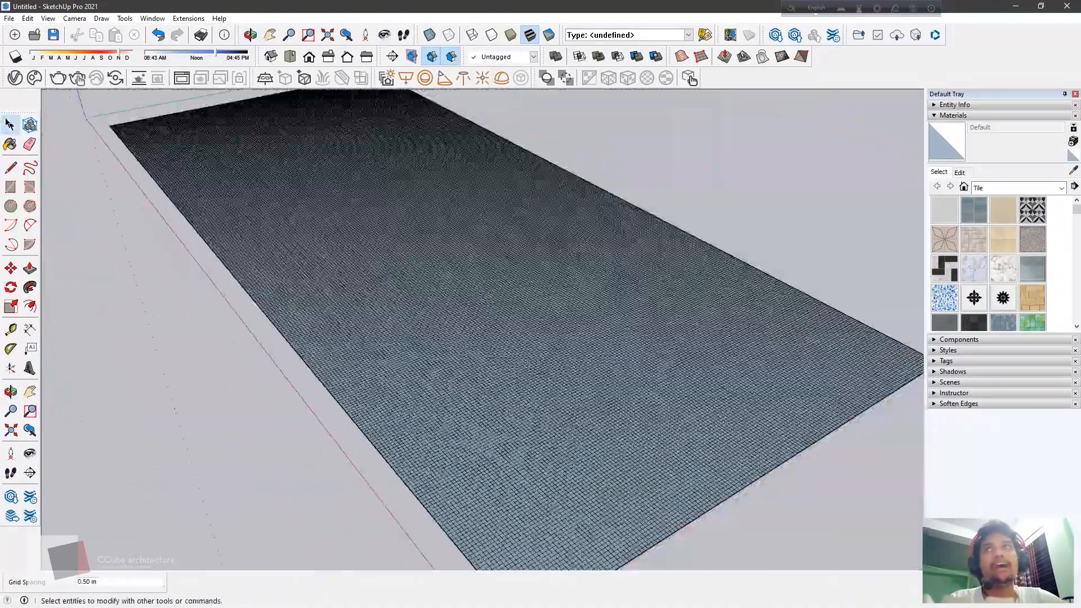
middle_drag(76, 297, 346, 329)
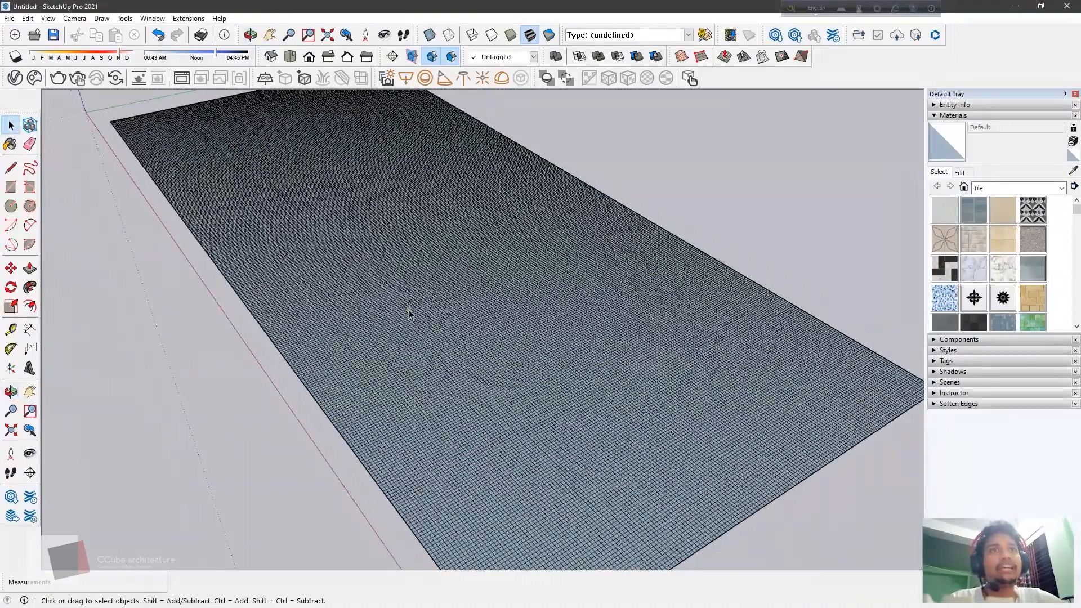
Delete the whole dense 0.50 m sandbox mesh.
click(409, 309)
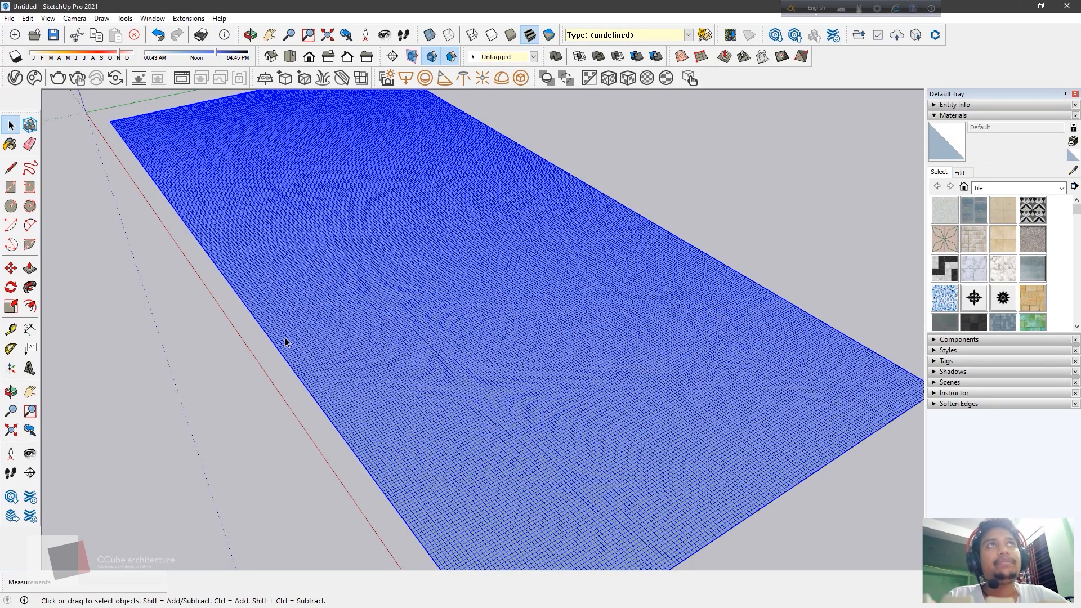
key(Delete)
middle_drag(197, 385, 242, 355)
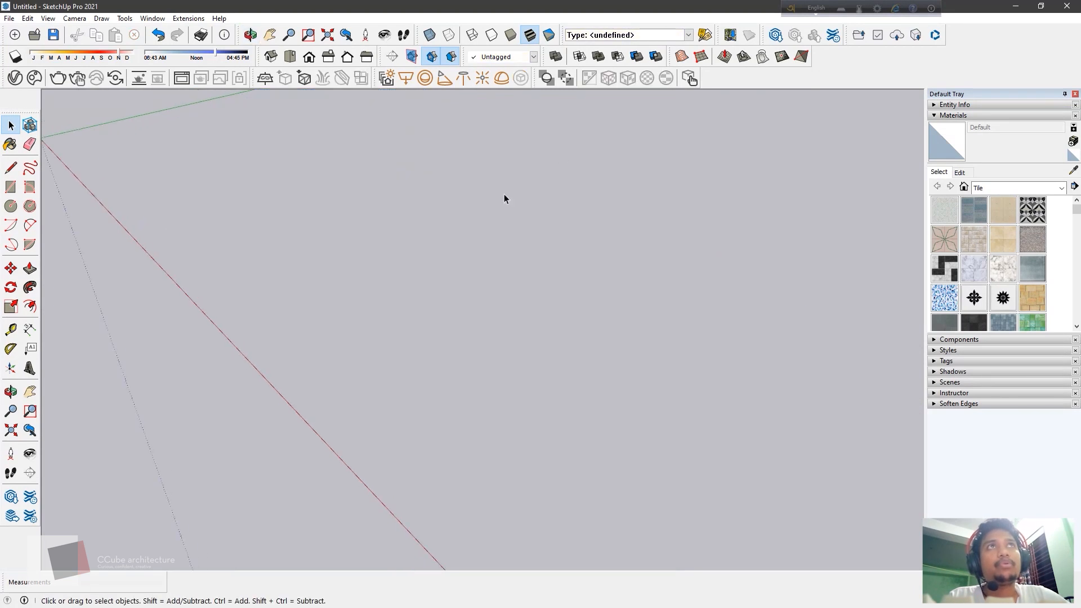
Create a rectangular Sandbox From Scratch beside the red axis with 5 m grid spacing.
click(699, 58)
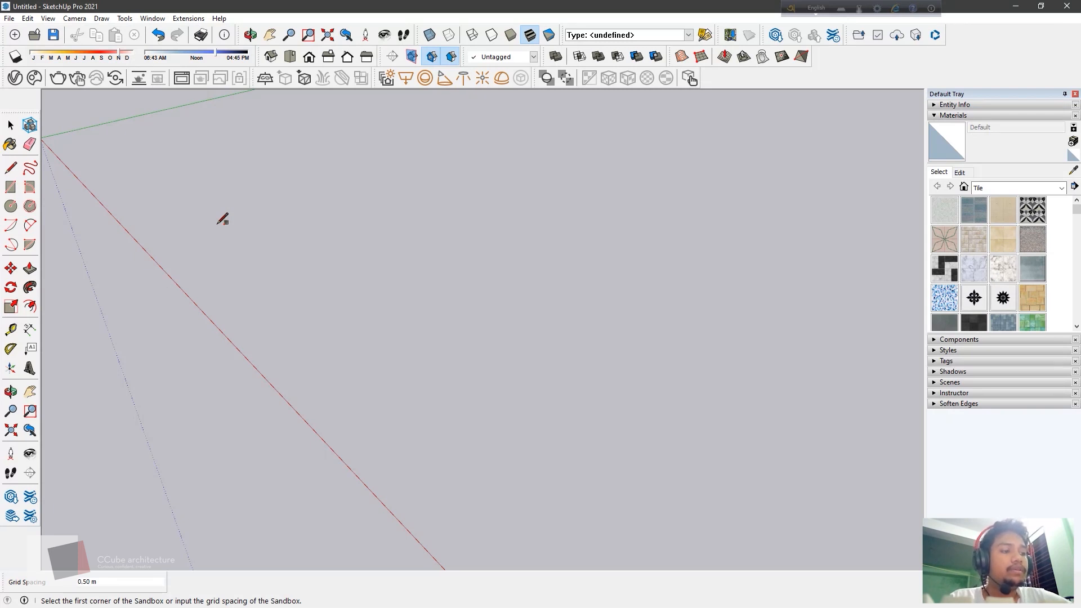
text(5.)
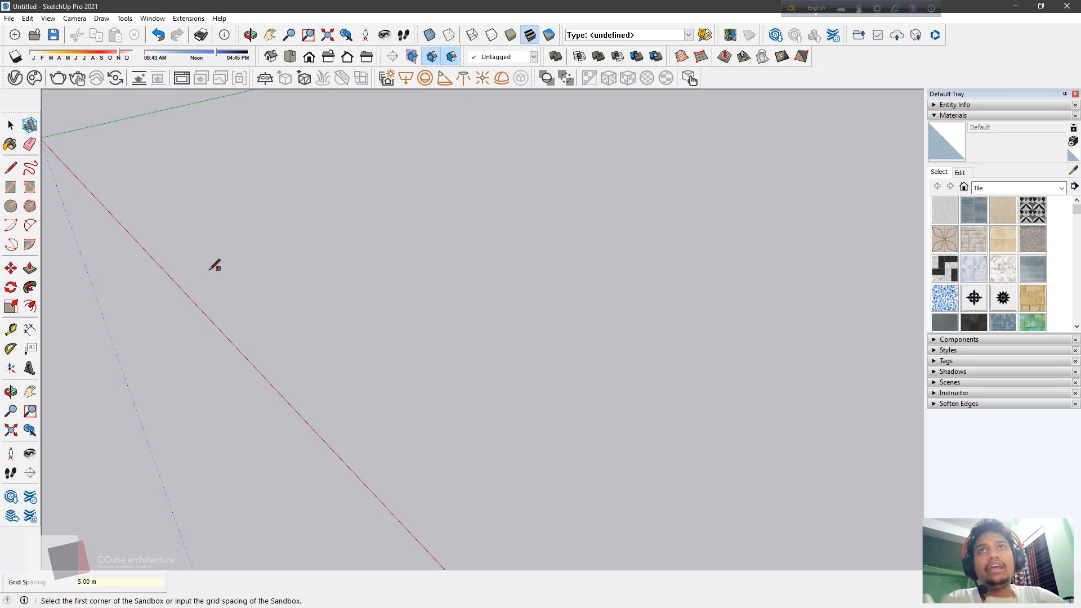
click(211, 269)
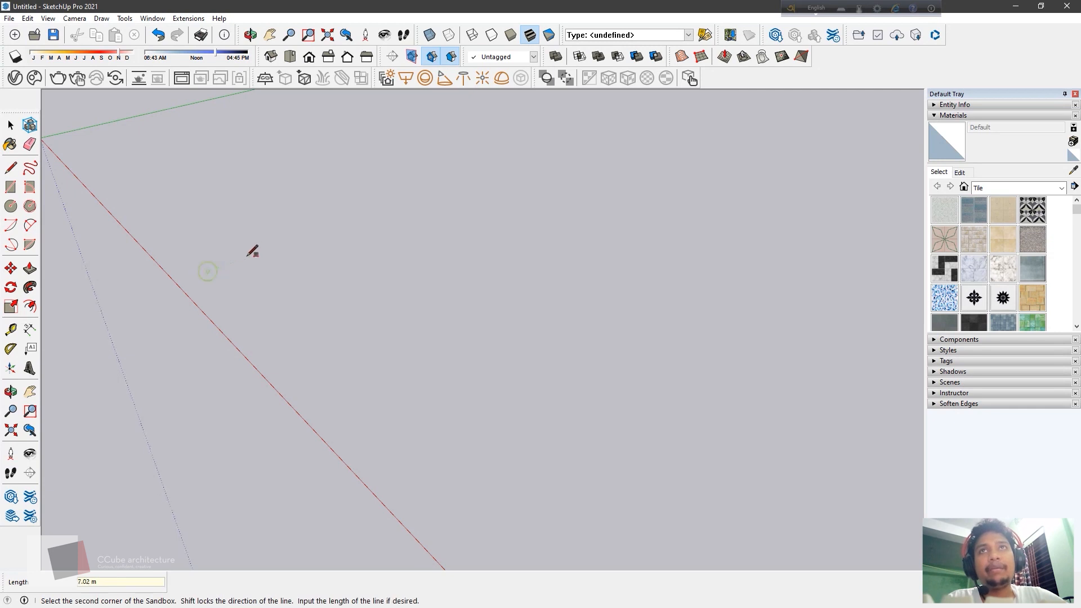
click(391, 206)
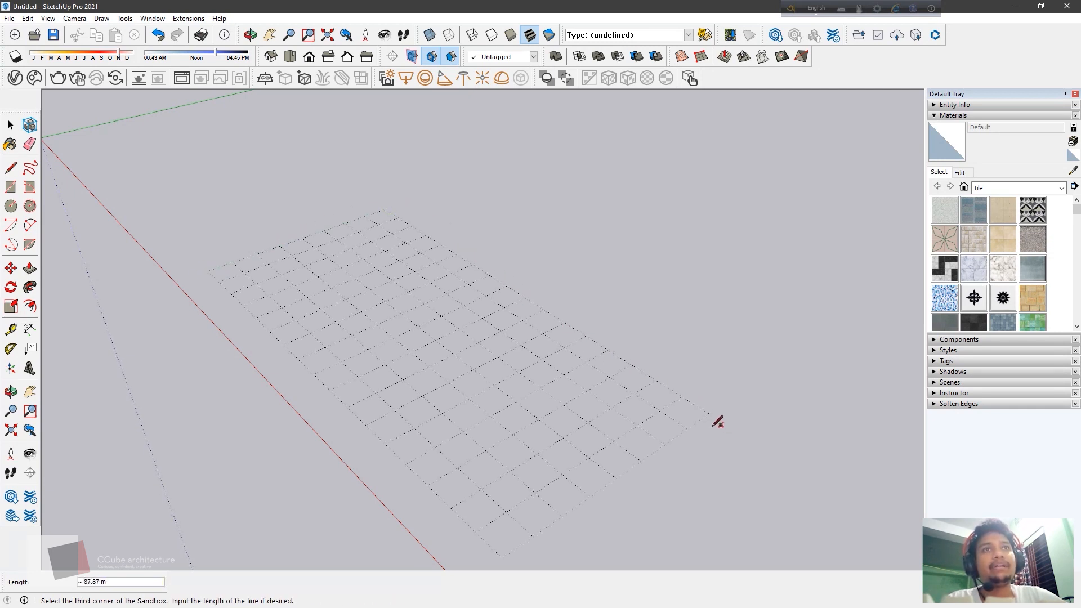
click(663, 394)
middle_drag(663, 391, 429, 411)
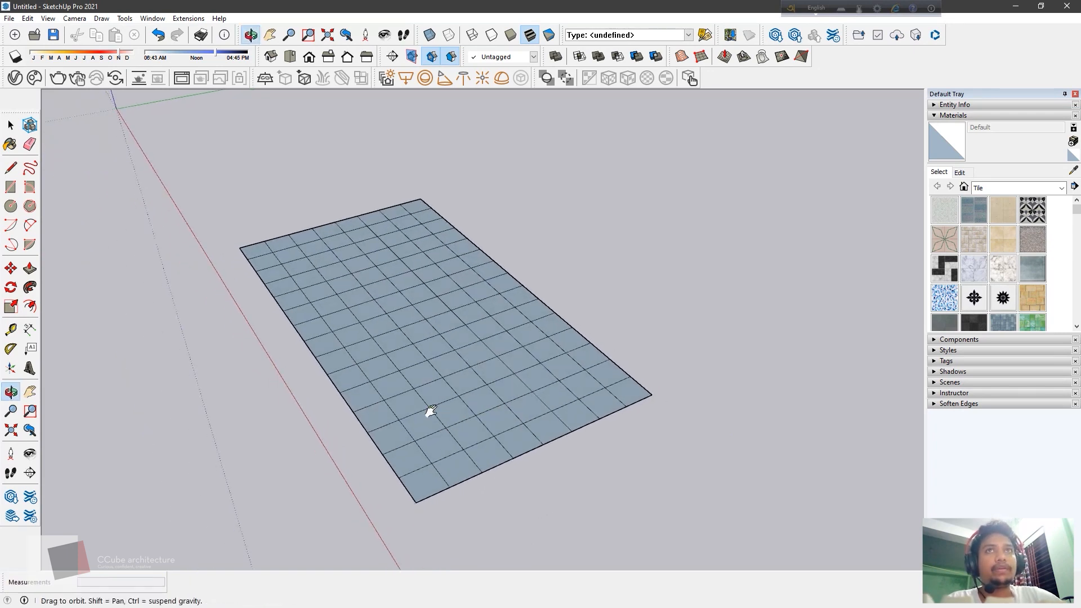
scroll(531, 383, up, 5)
middle_drag(529, 383, 596, 302)
Open the 5 m sandbox mesh group for editing.
click(10, 125)
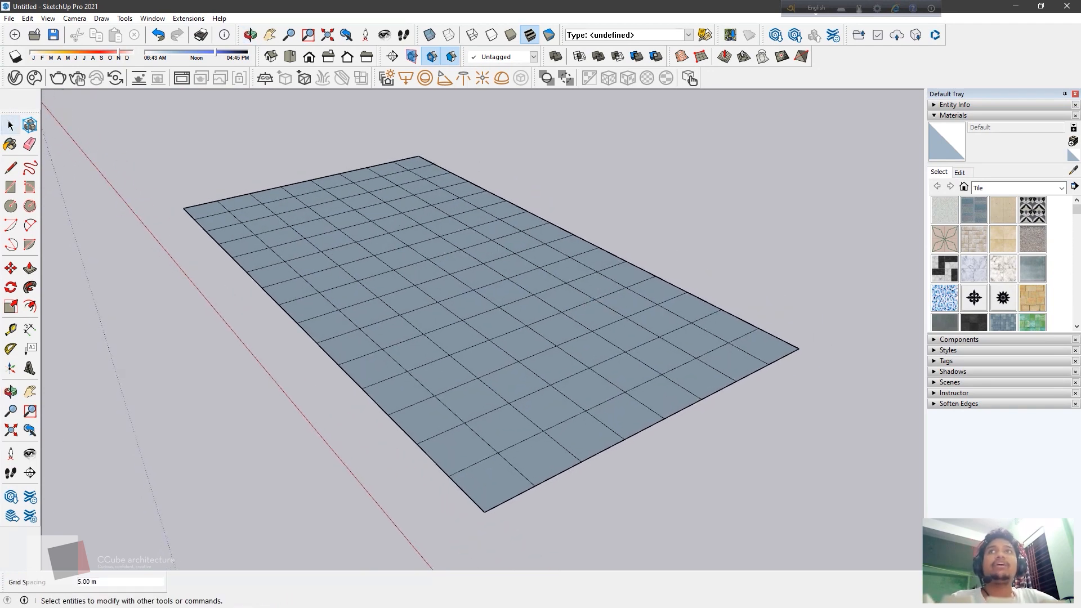
click(490, 337)
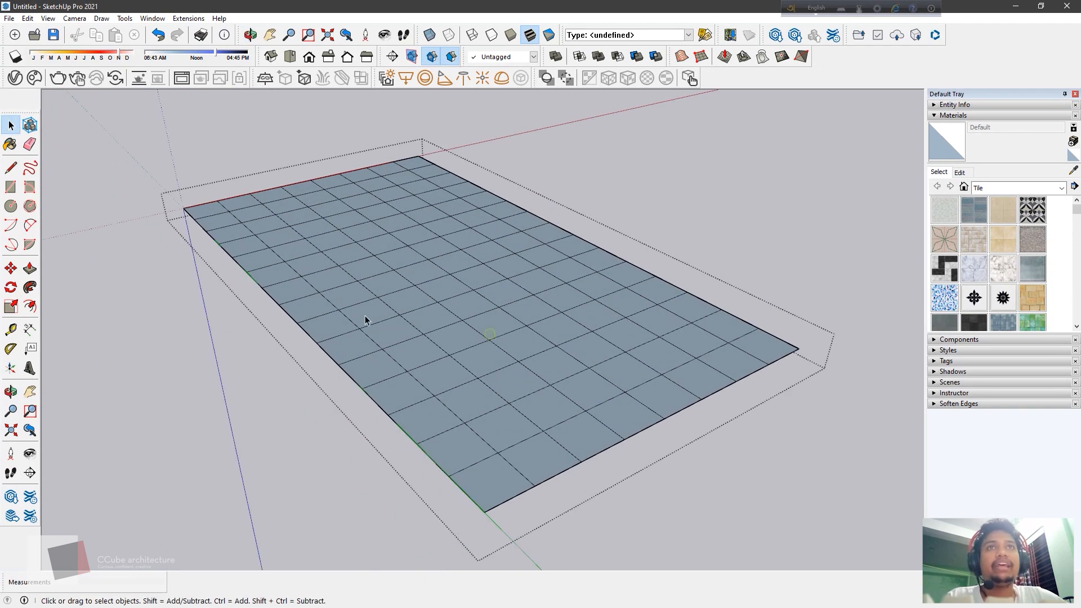
middle_drag(364, 319, 415, 330)
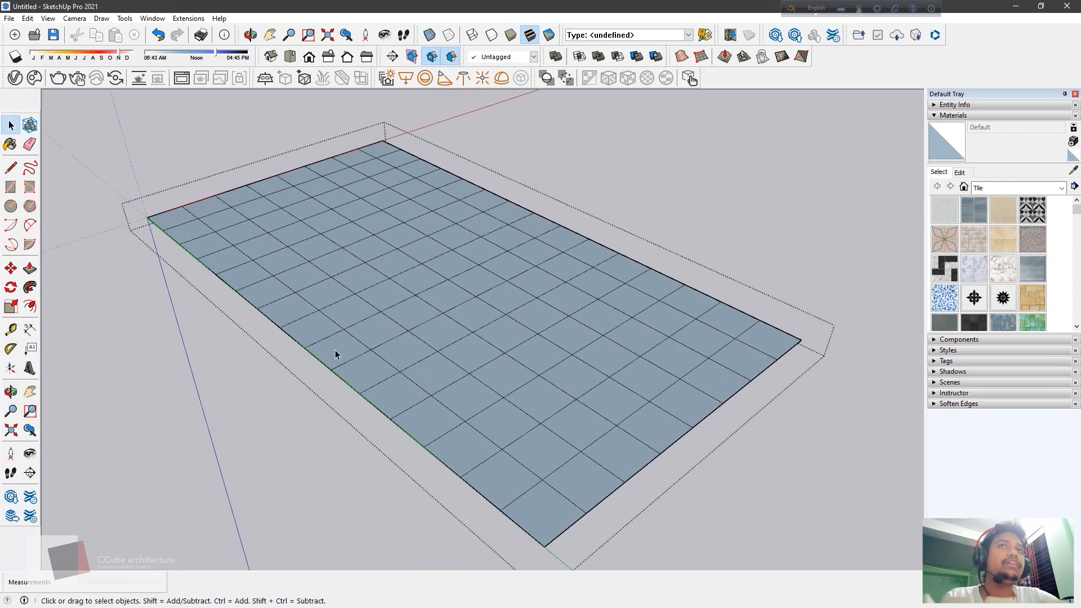
scroll(333, 353, down, 3)
middle_drag(333, 353, 307, 346)
middle_drag(295, 442, 416, 345)
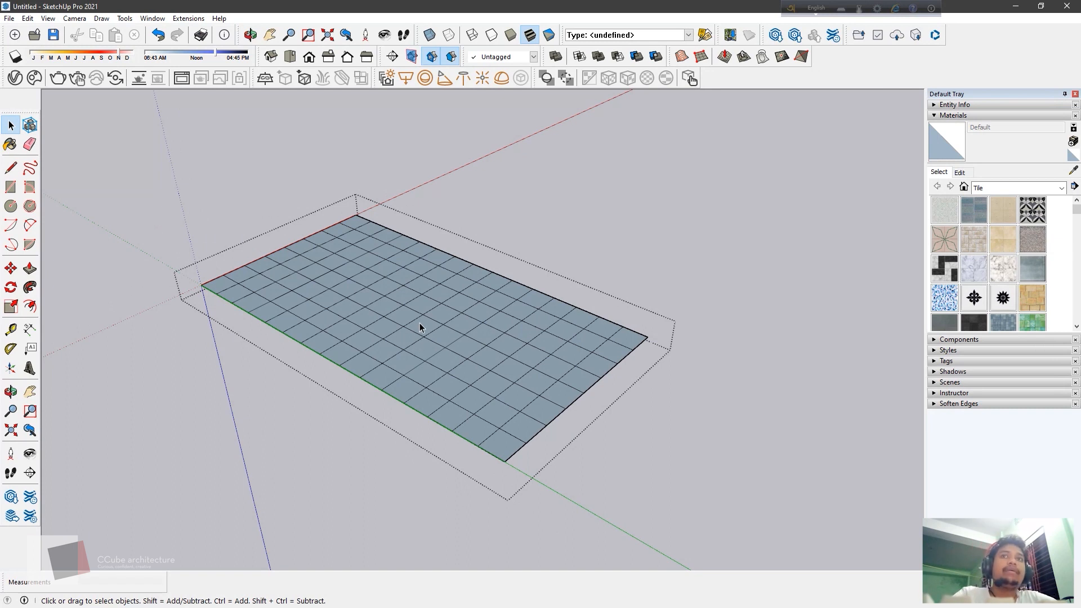
Close the sandbox mesh group and select it as a single object.
click(465, 390)
click(29, 269)
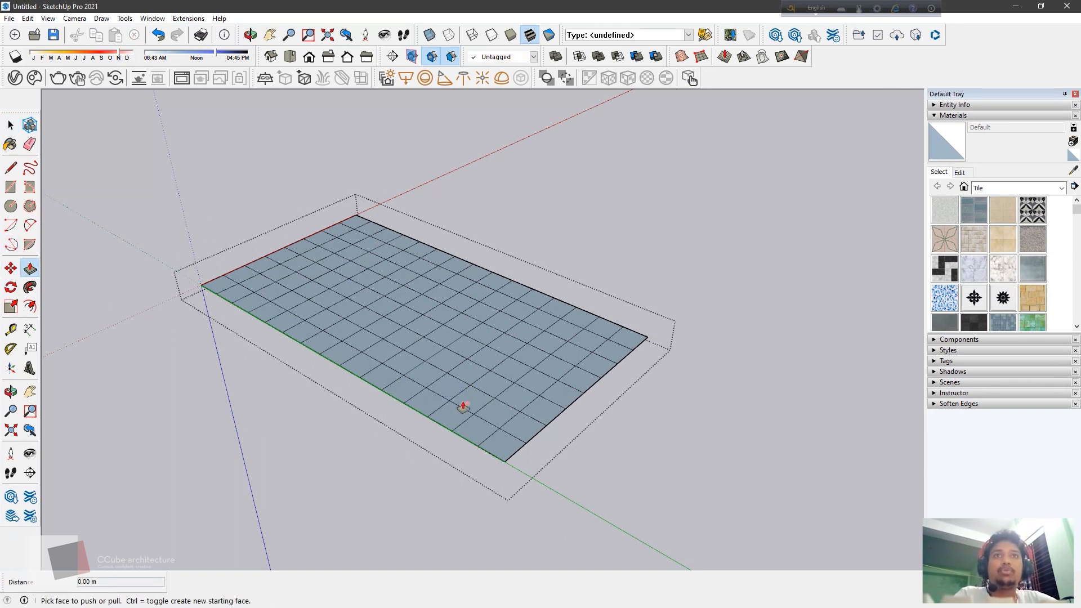
click(10, 125)
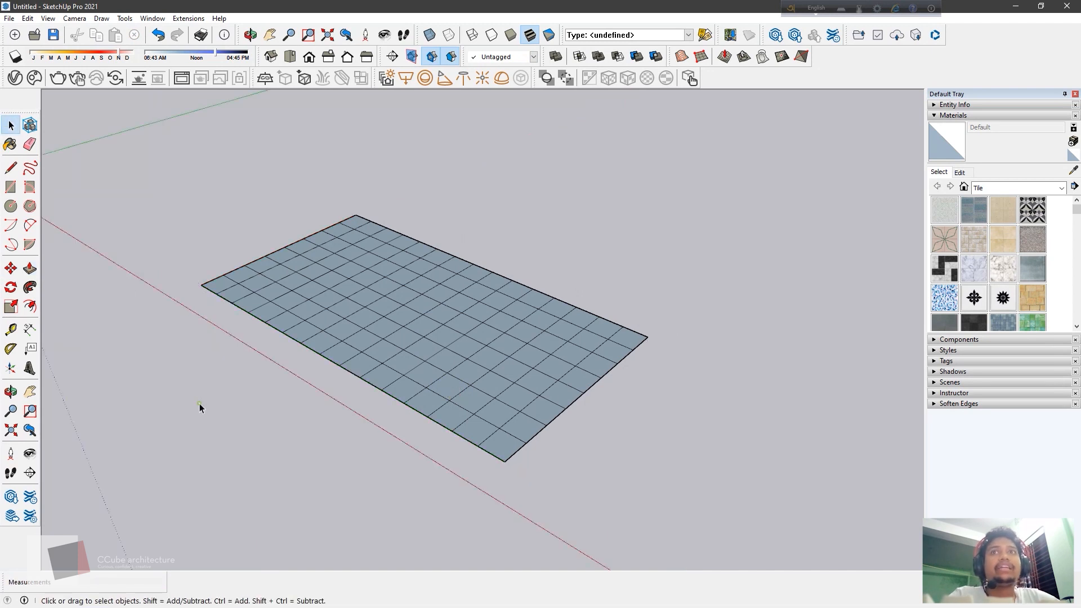
click(197, 397)
double_click(427, 336)
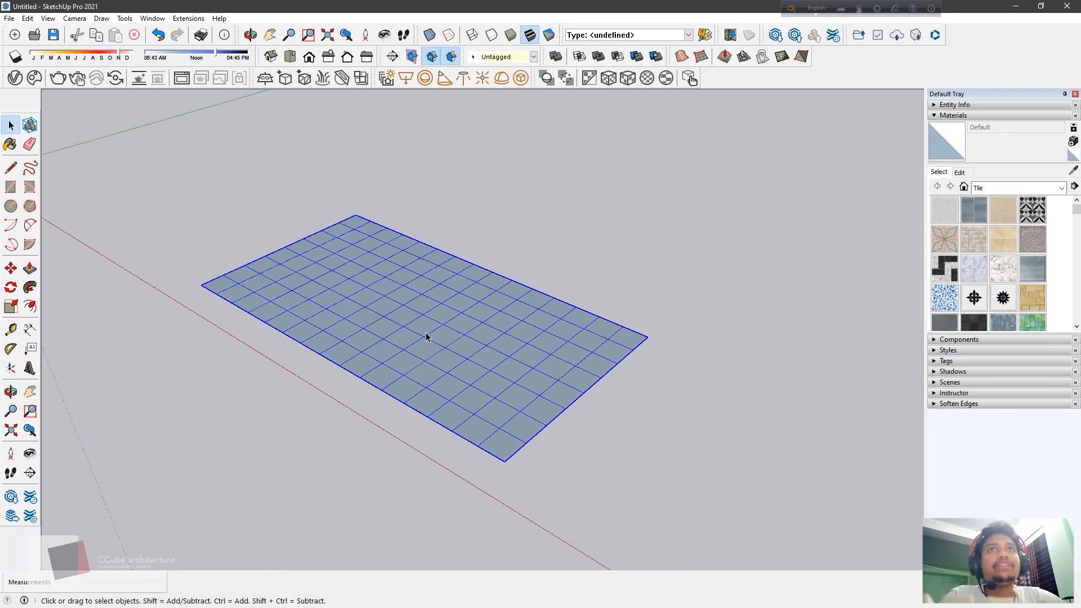
click(659, 173)
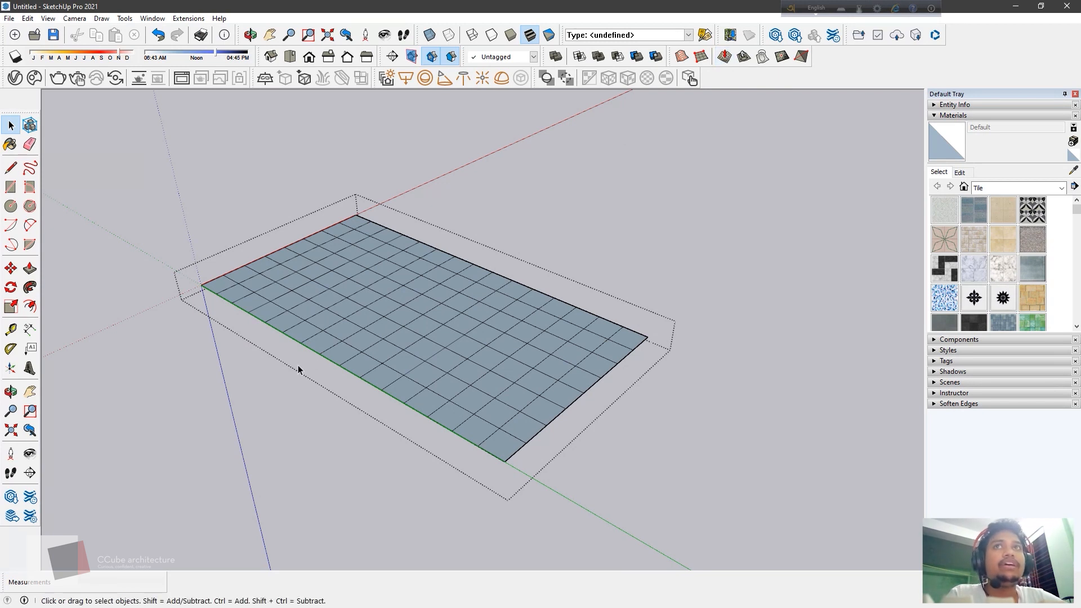
Select an individual edge and face inside the mesh group, and select the whole mesh from outside for comparison.
click(571, 390)
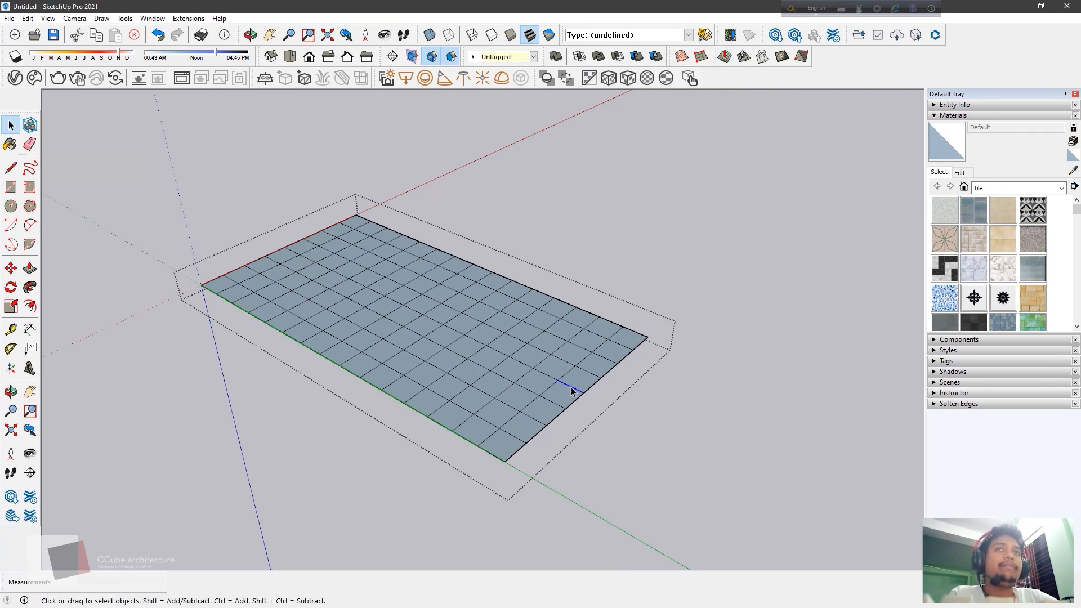
drag(675, 256, 568, 377)
click(537, 417)
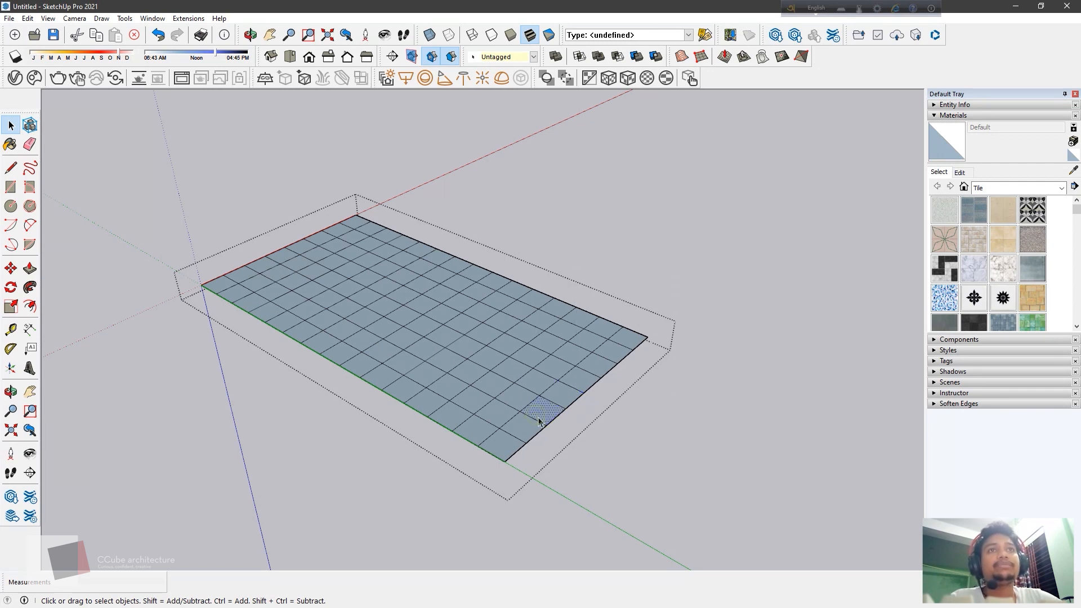
click(682, 399)
drag(680, 283, 495, 422)
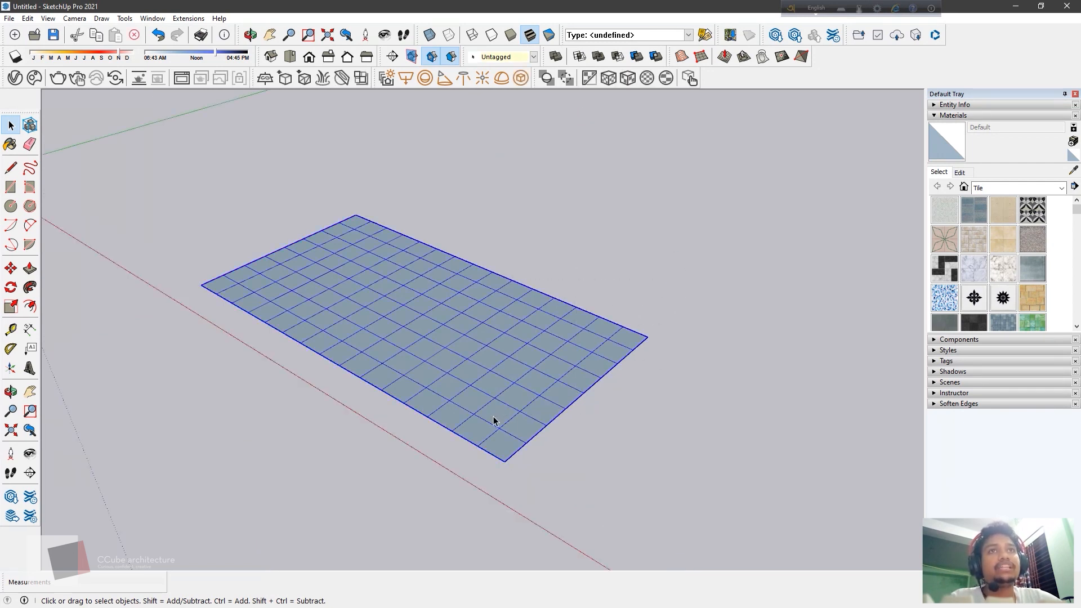
Open the sandbox mesh group and select one grid face in its interior.
double_click(483, 365)
click(563, 386)
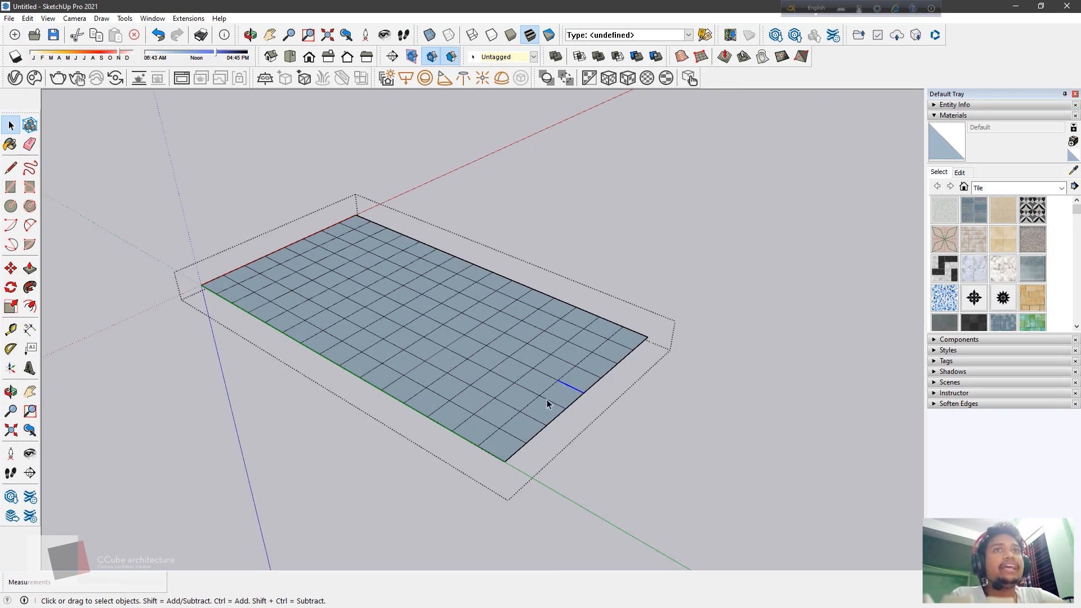
click(549, 403)
click(493, 360)
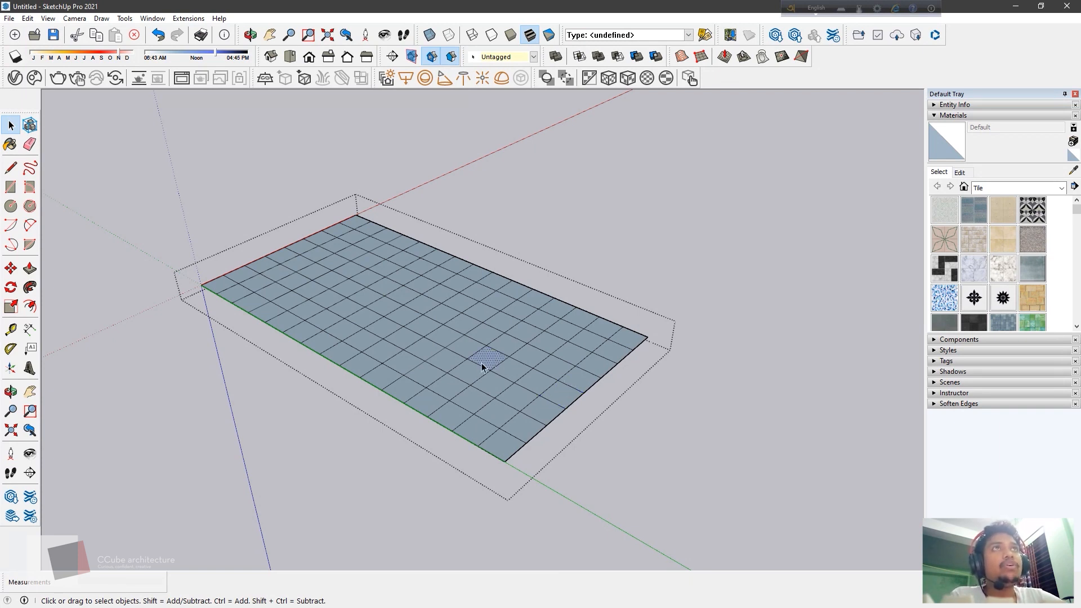
Raise the selected grid face into a flat-topped mound with Smoove, using a 2 m radius.
click(726, 57)
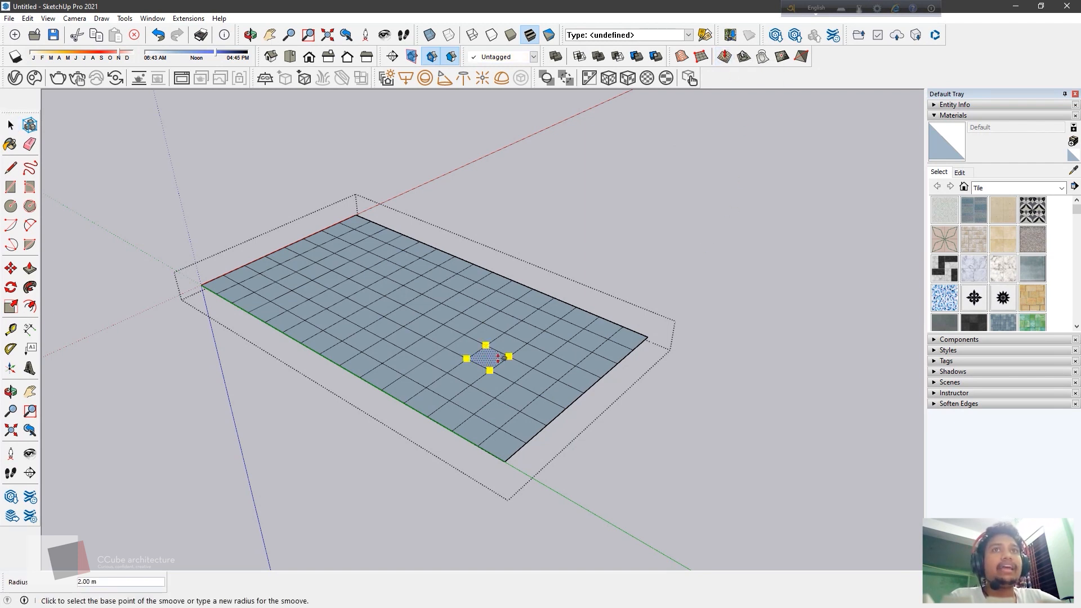
scroll(500, 358, up, 3)
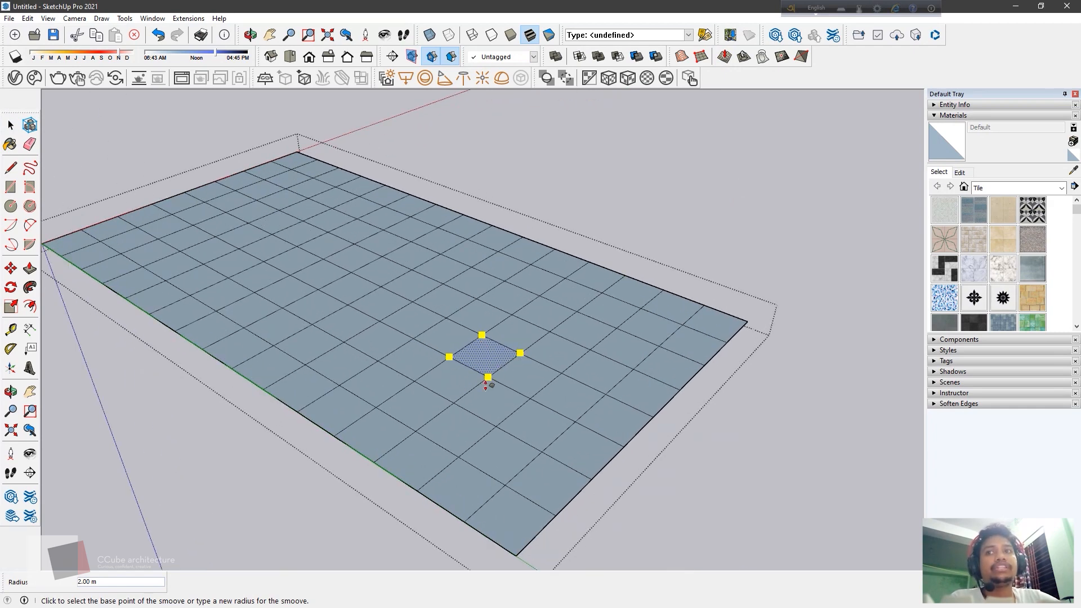
scroll(502, 365, up, 4)
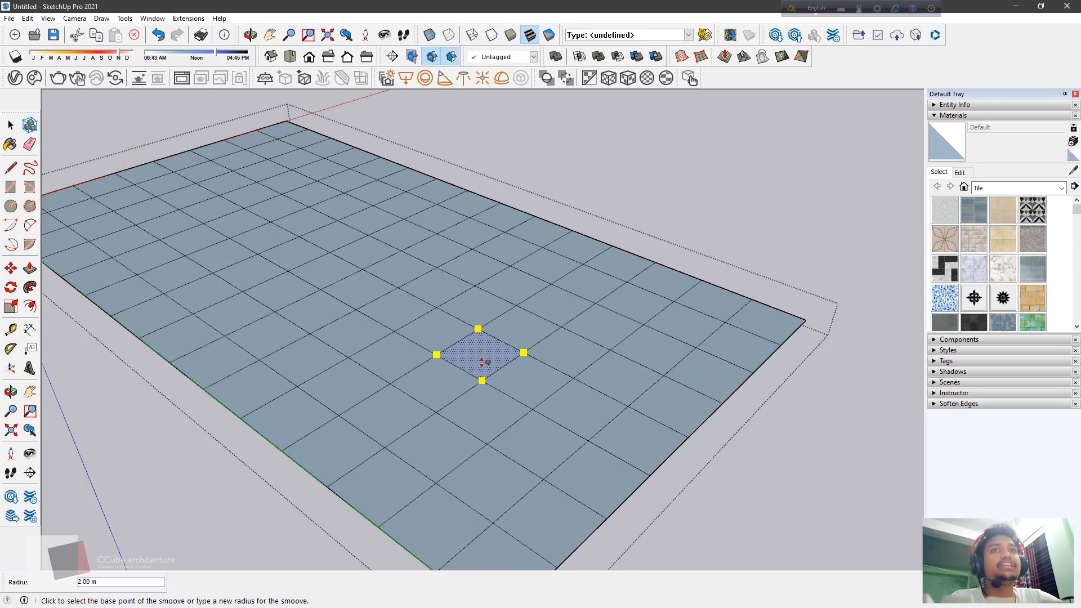
scroll(485, 359, down, 1)
click(484, 358)
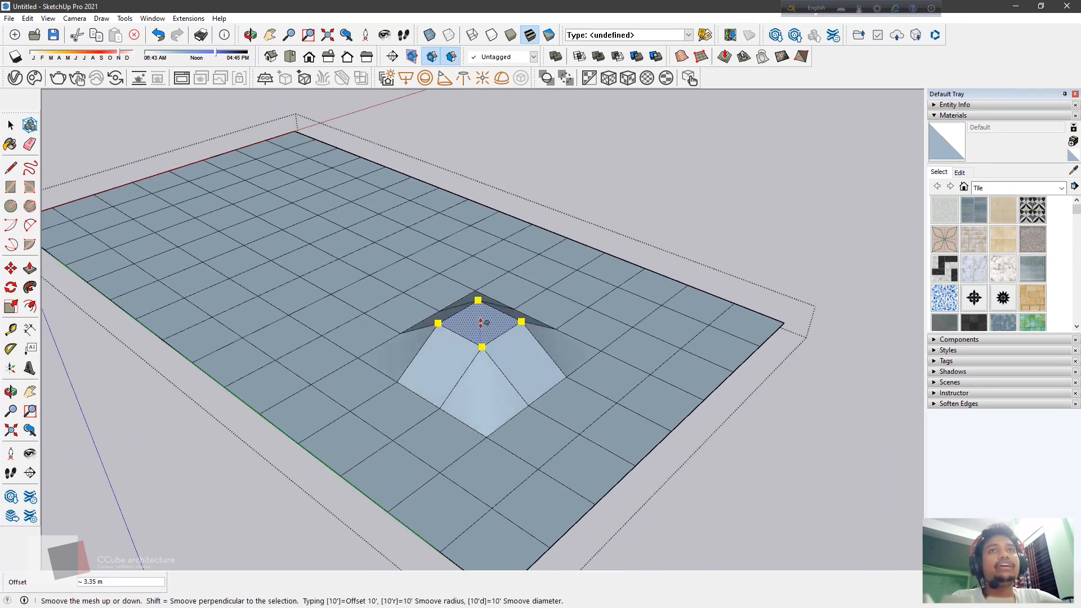
click(483, 295)
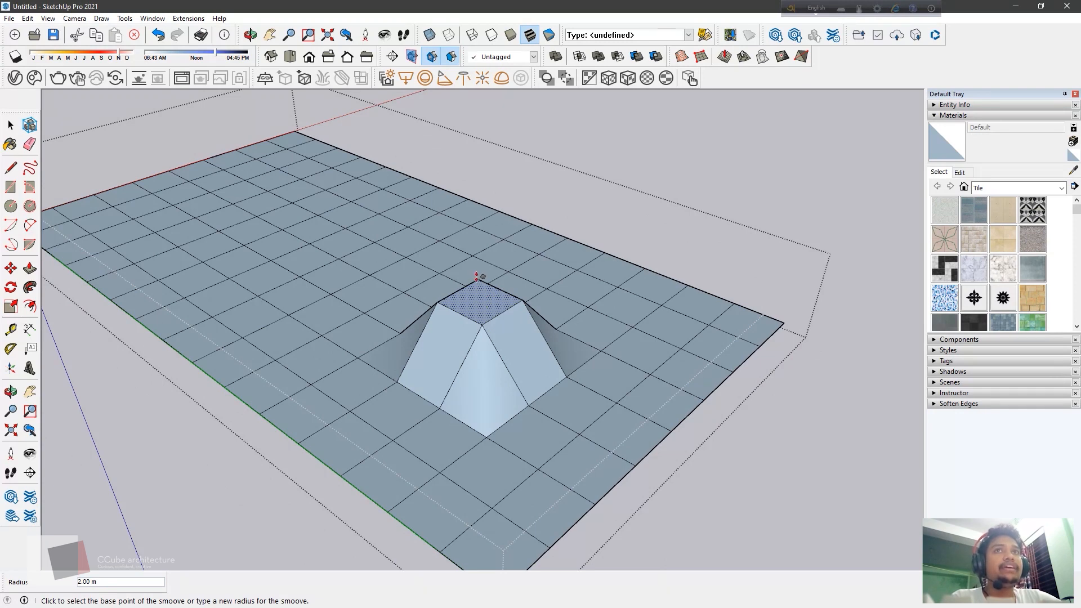
Select all of the mesh's edges and faces inside the group, and close the group.
middle_drag(485, 309, 505, 274)
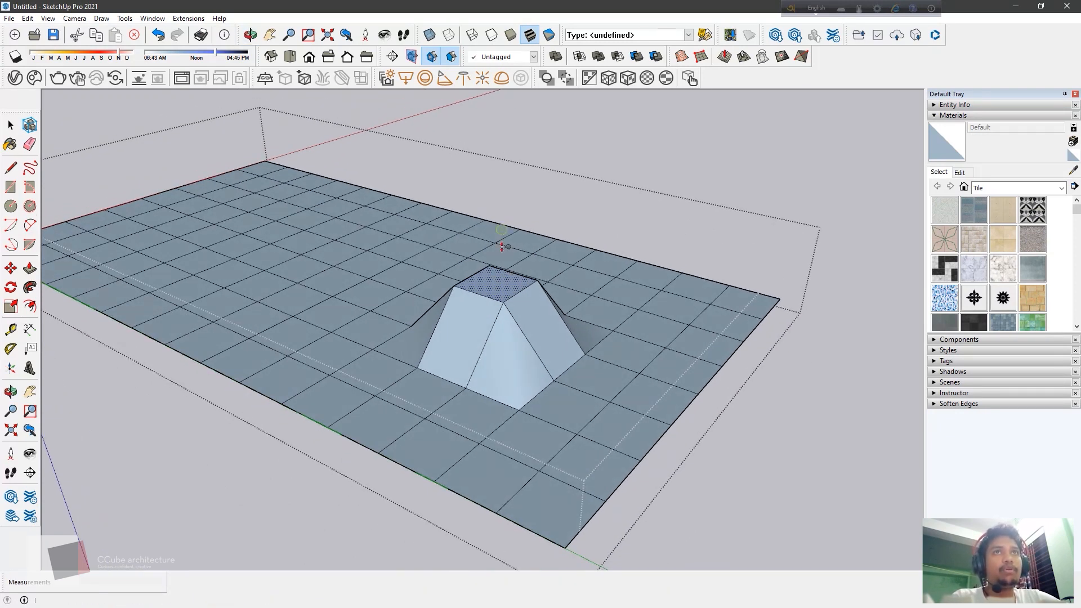
scroll(501, 247, down, 4)
click(11, 125)
click(214, 432)
triple_click(390, 299)
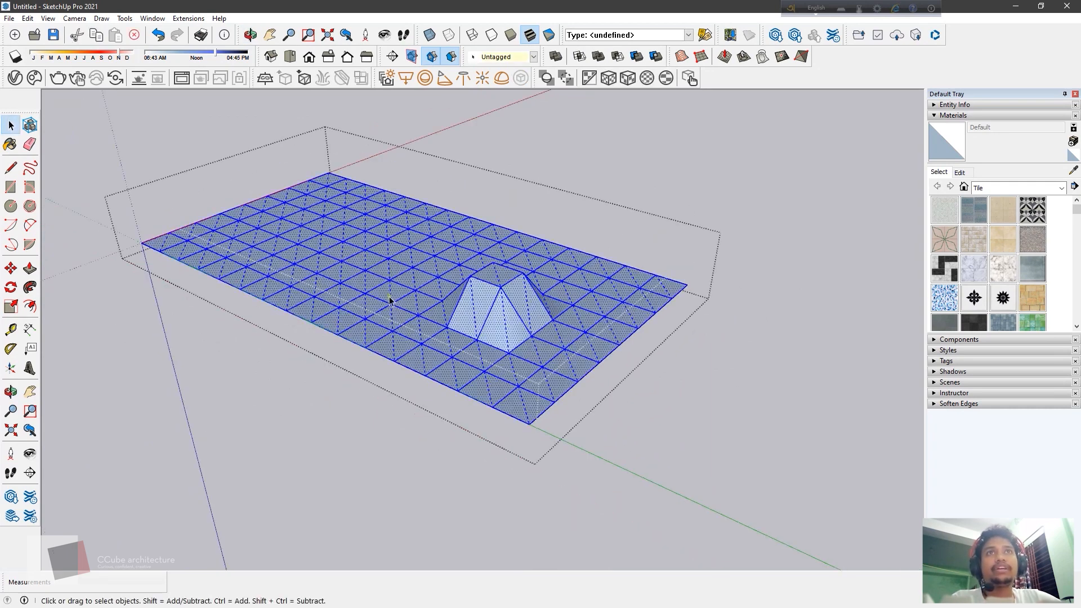
click(291, 465)
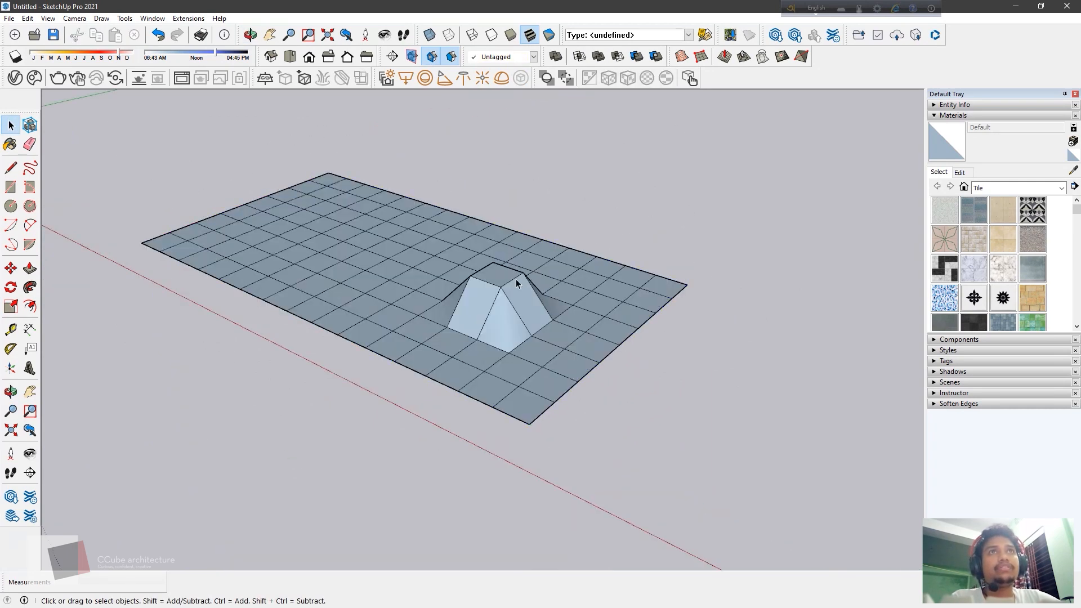
click(515, 280)
double_click(504, 279)
click(503, 279)
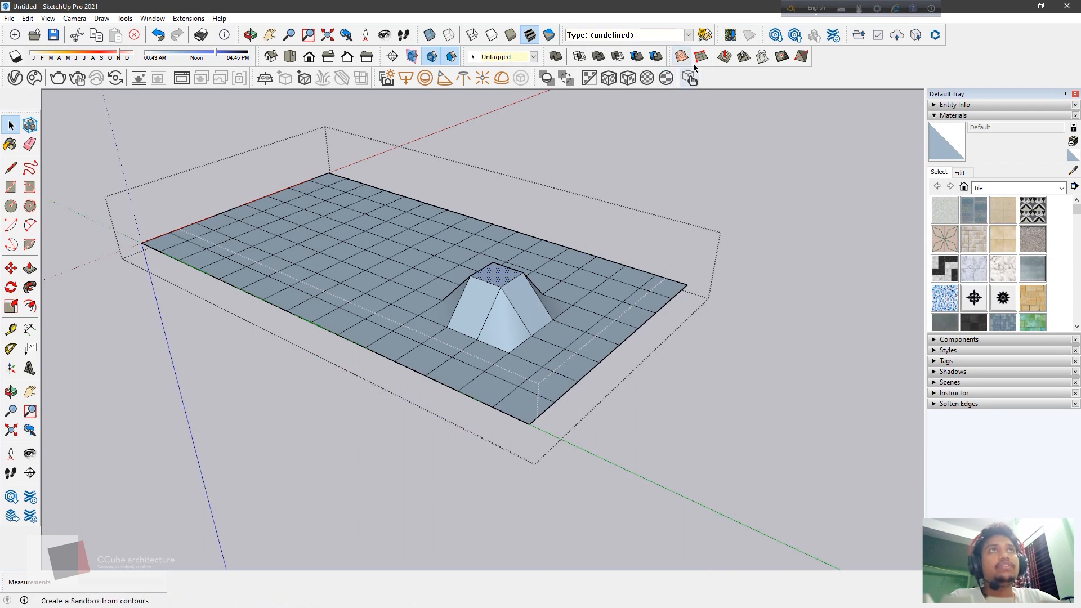
click(725, 57)
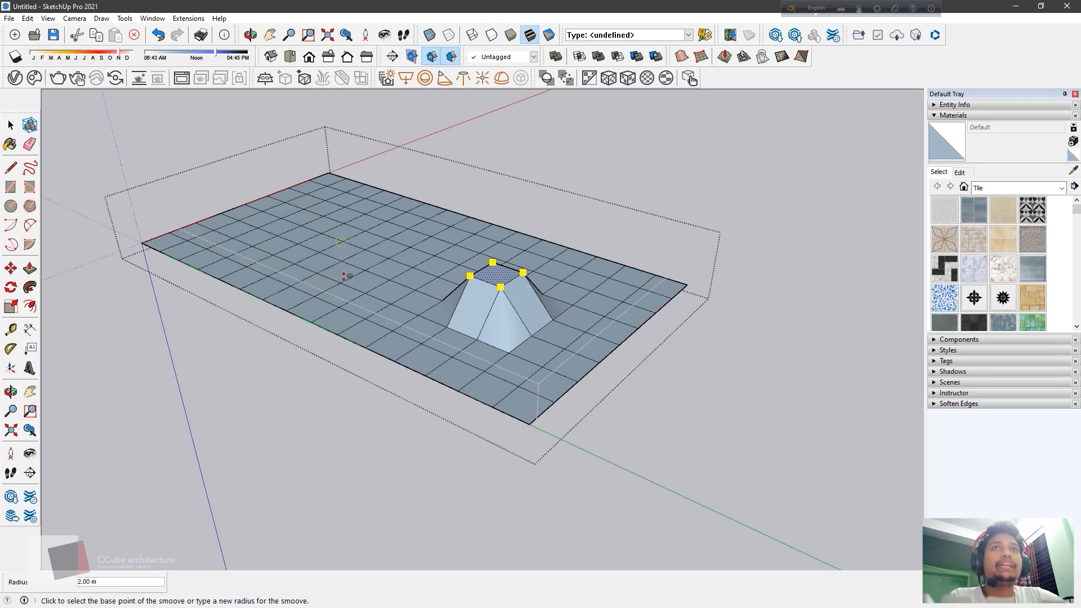
click(494, 269)
key(Escape)
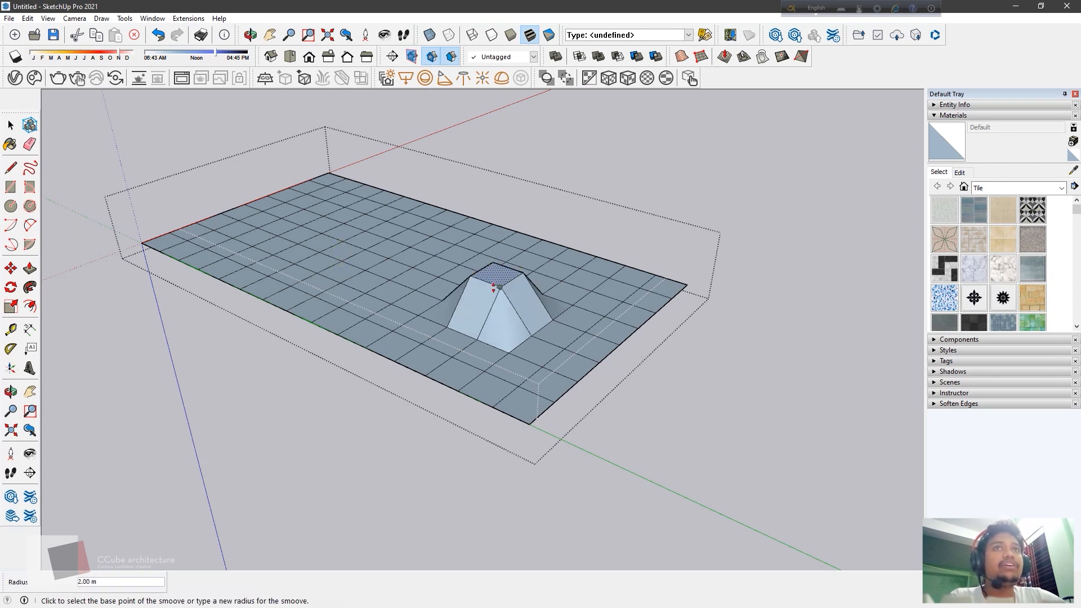
click(10, 125)
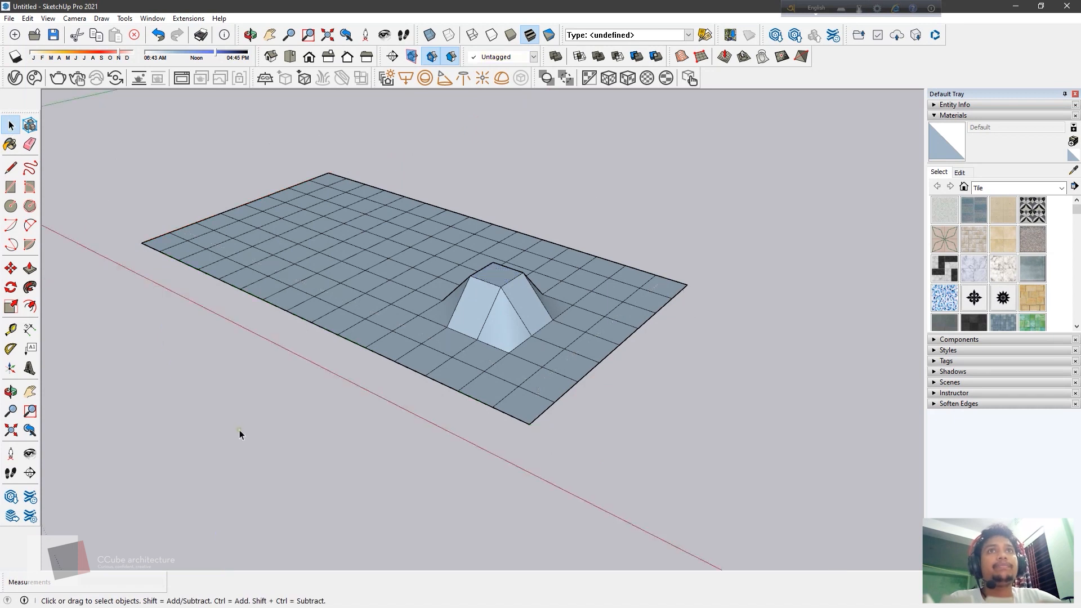
Raise a face in the middle of the mesh about 3.8 m with Smoove, using a 10 m radius, to form a rounded hill.
click(345, 272)
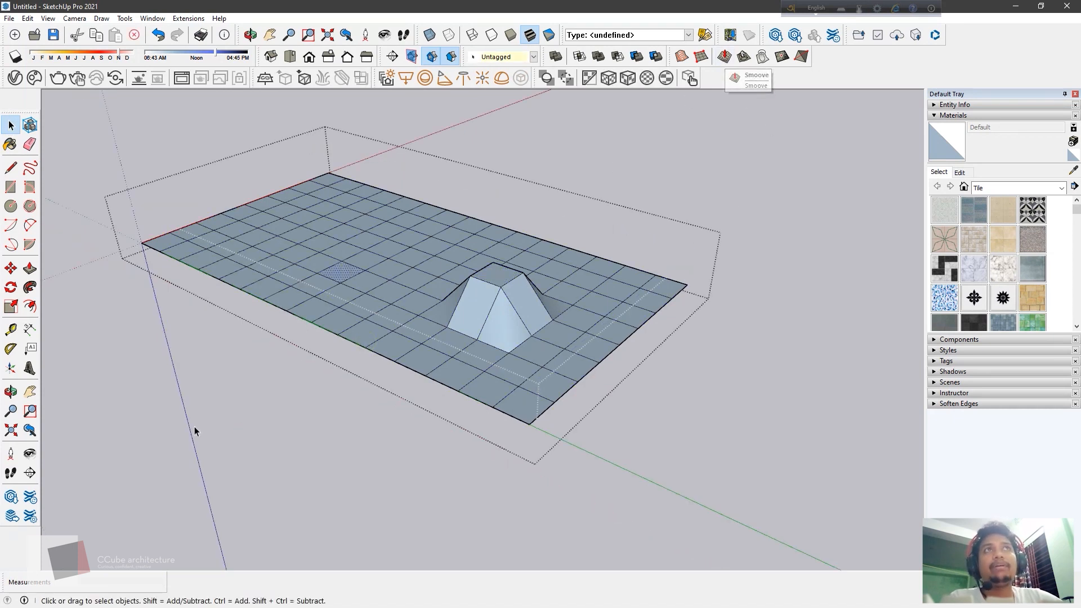
click(724, 57)
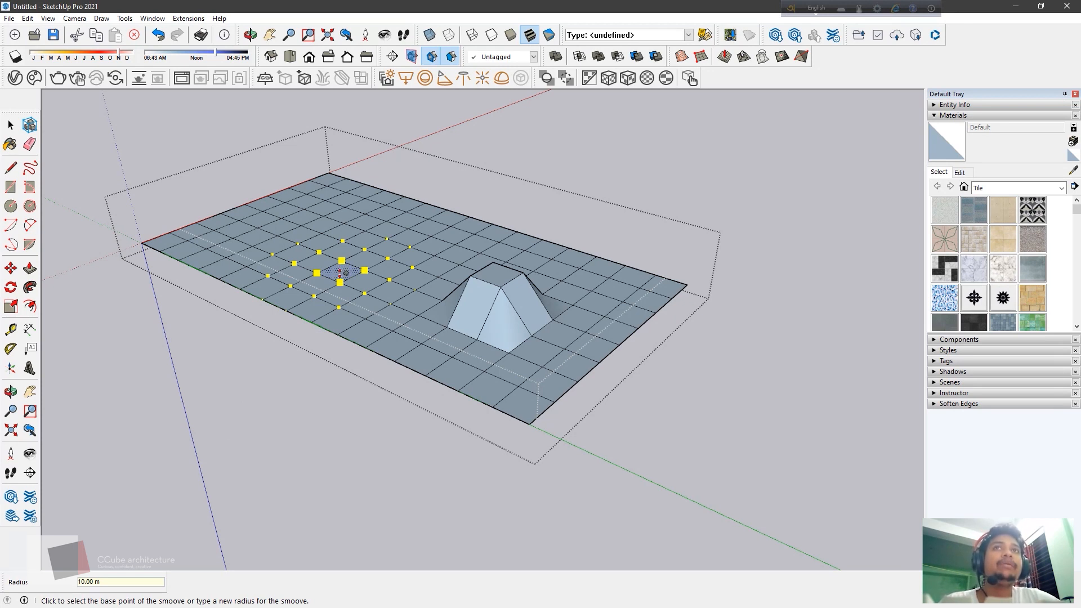
click(342, 272)
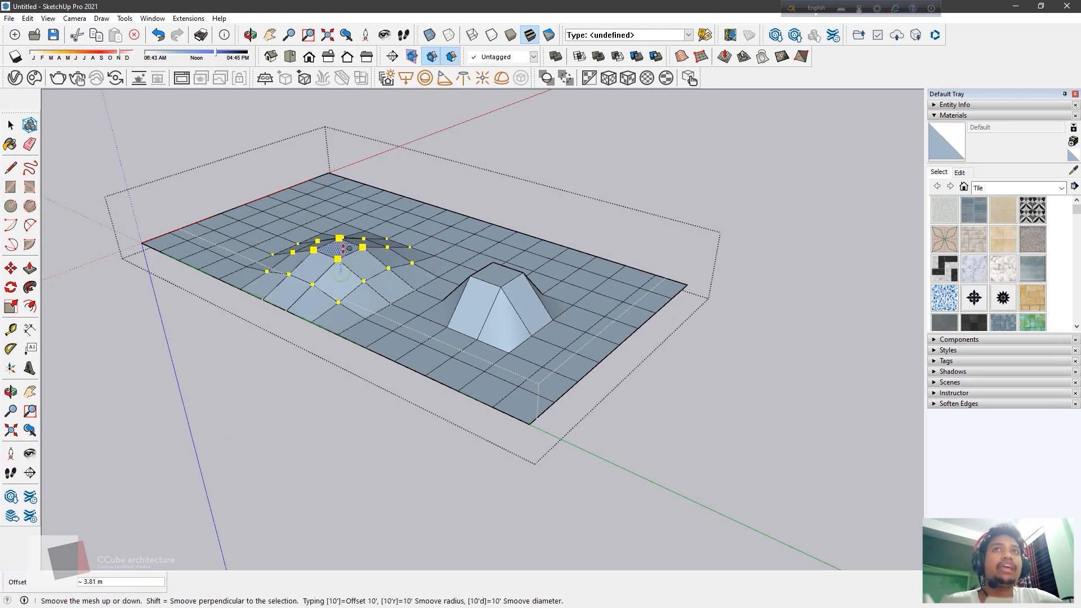
click(340, 247)
Push a face between the rounded hill and the mesh's end corner down with Smoove, using a 10 m radius, to form a hollow.
middle_drag(340, 247, 331, 251)
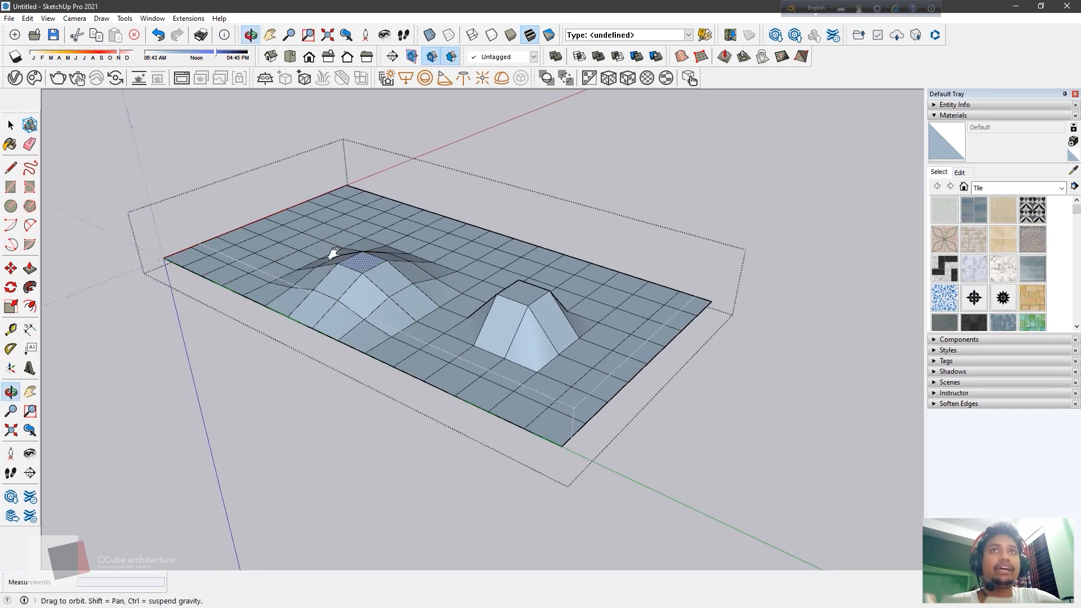
scroll(394, 270, up, 5)
click(11, 124)
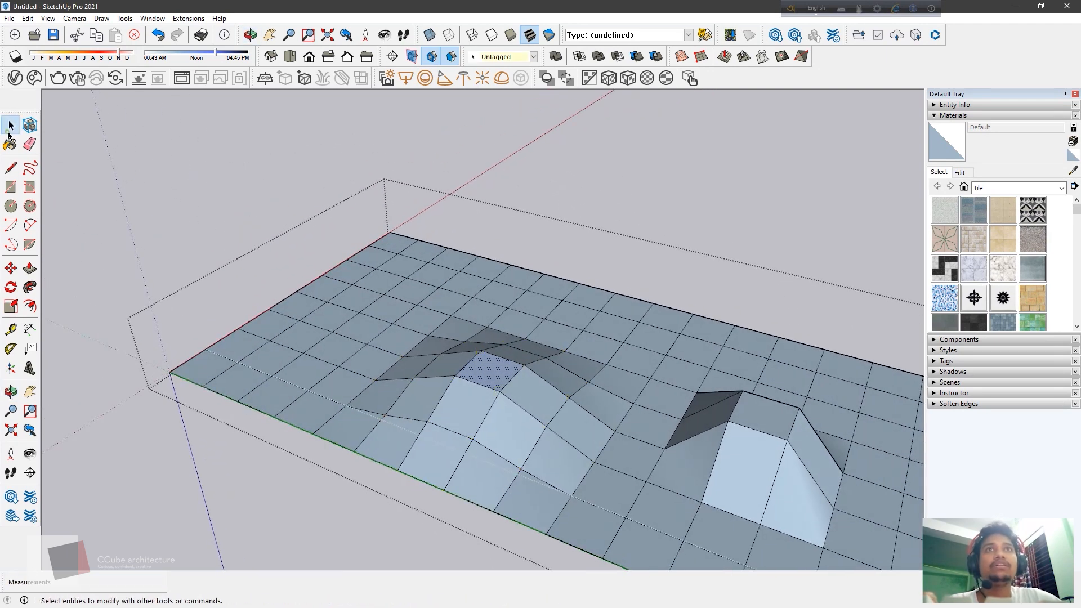
click(725, 56)
drag(417, 292, 416, 316)
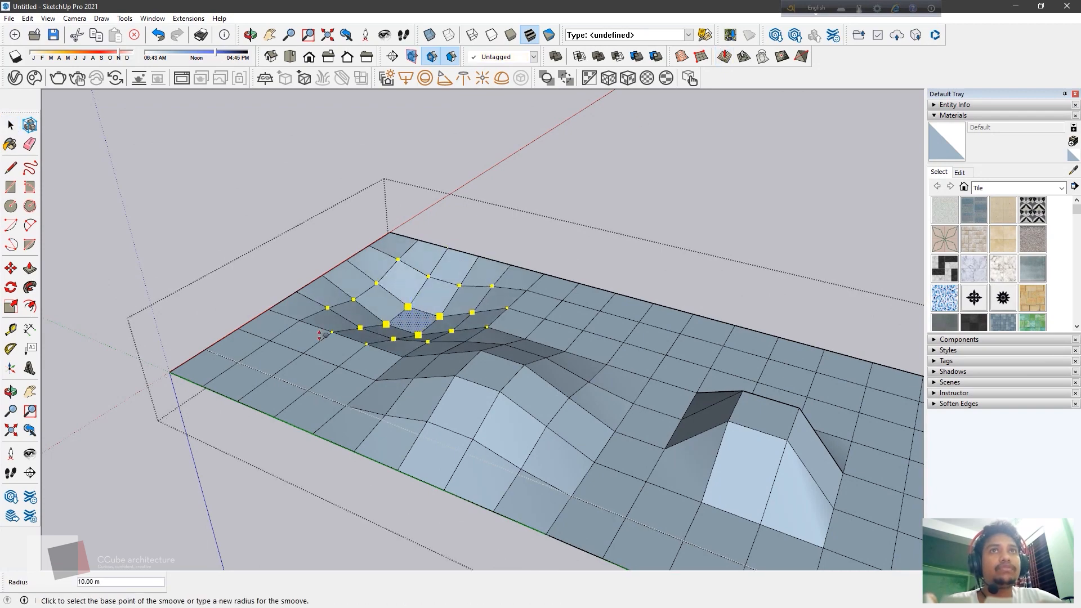
middle_drag(417, 316, 554, 346)
Raise a face near the long edge, beside the hollow, into a second rounded hill with Smoove at a 10 m radius, and close the group.
click(11, 123)
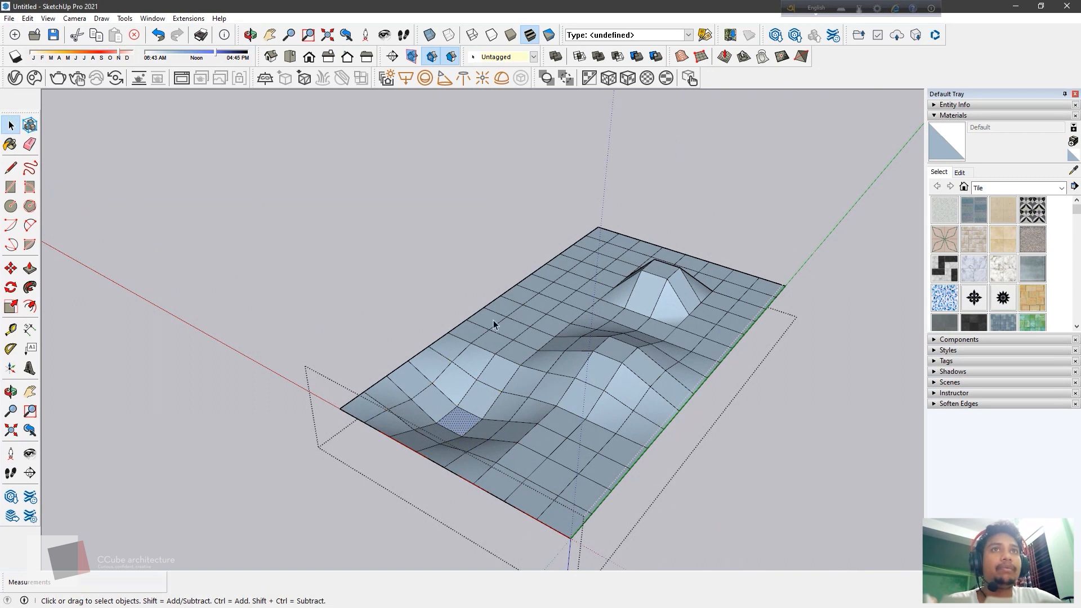
click(512, 331)
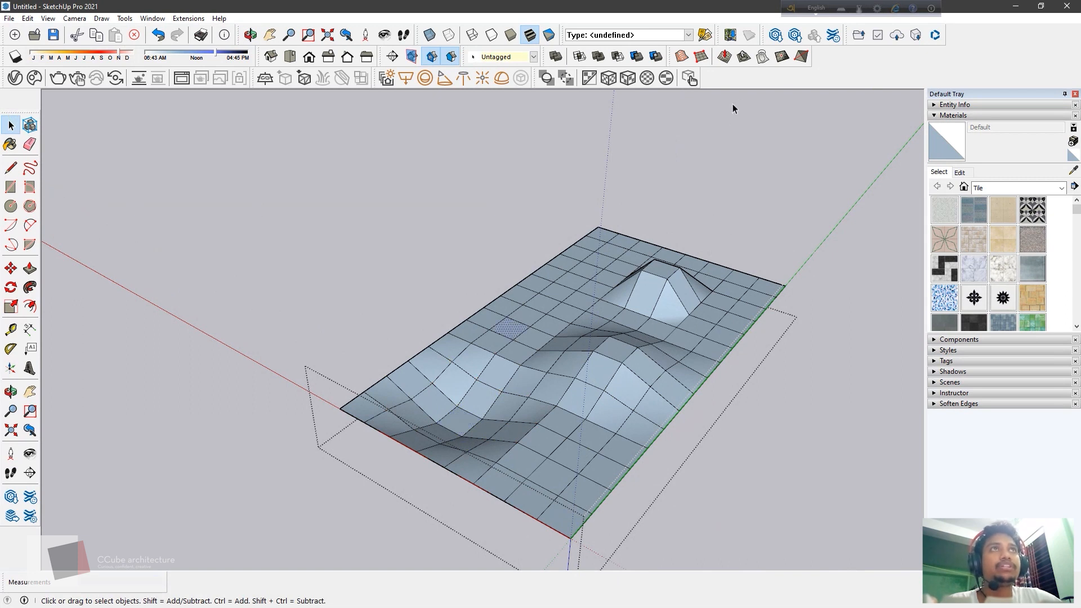
click(718, 61)
click(512, 327)
click(509, 299)
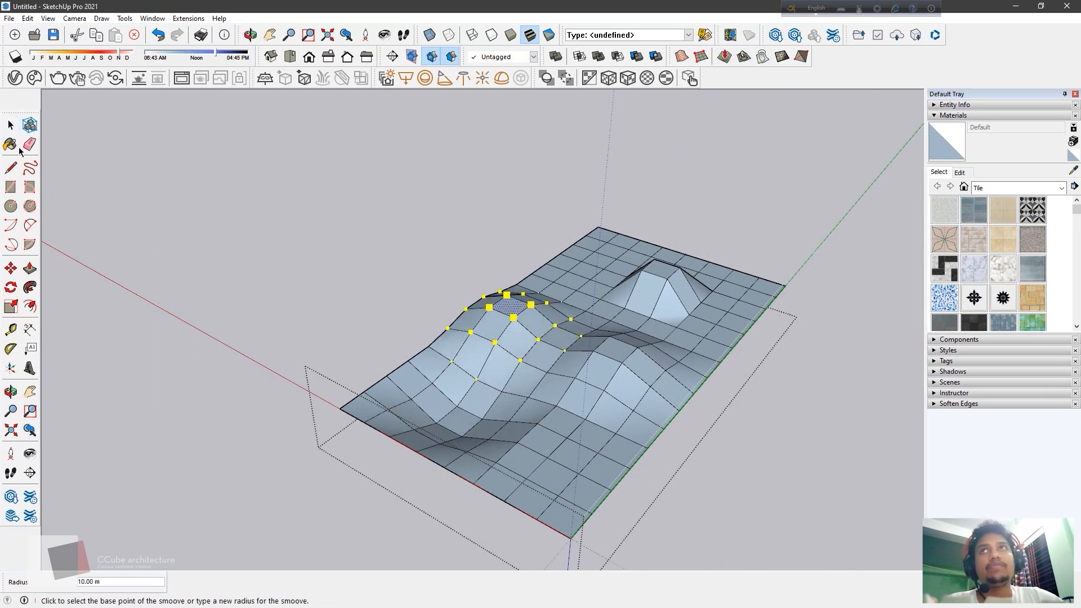
click(11, 124)
click(399, 216)
middle_drag(567, 248, 600, 265)
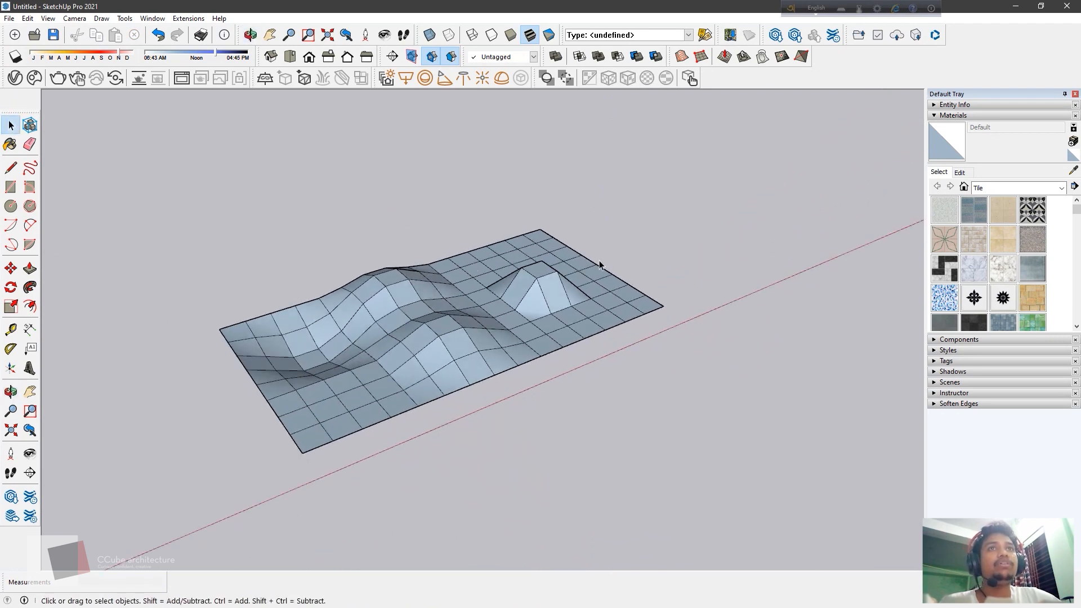
Delete the terrain mesh group, and undo the deletion.
click(575, 319)
key(Delete)
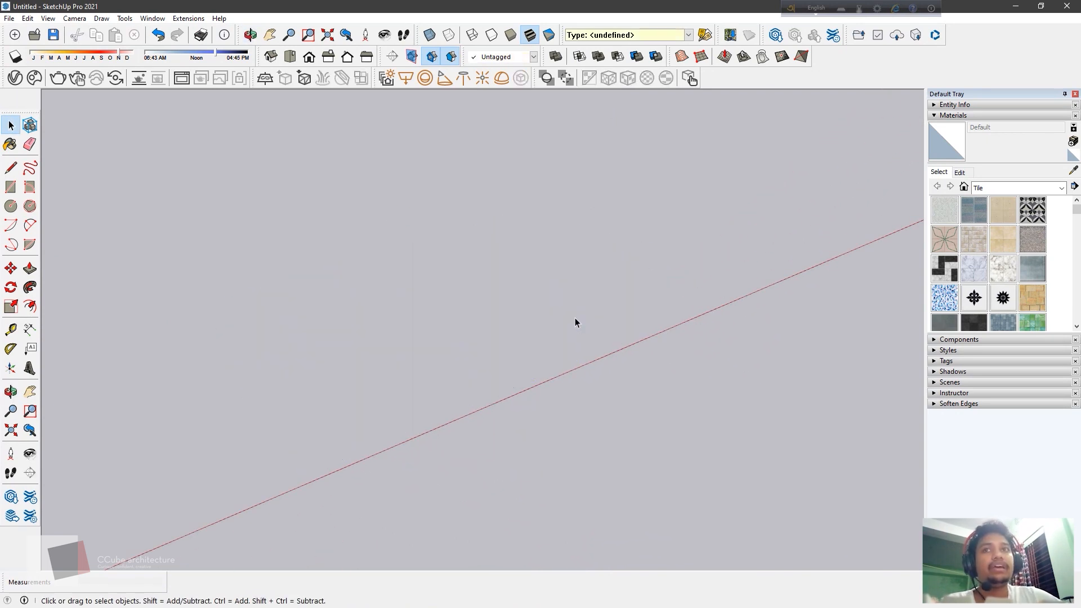
middle_drag(575, 322, 410, 427)
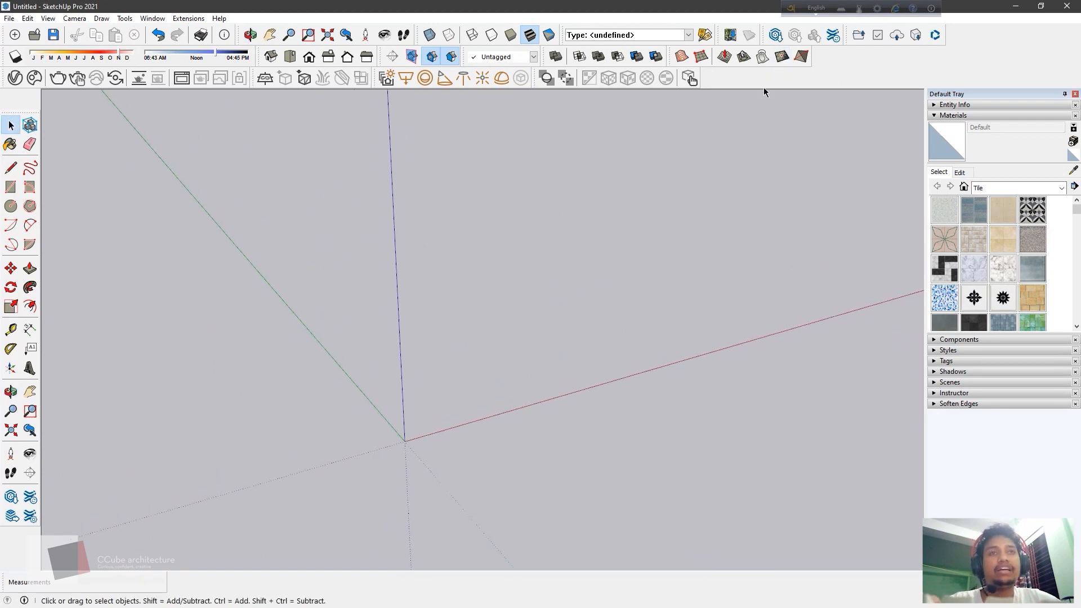
key(ctrl+z)
middle_drag(734, 167, 442, 365)
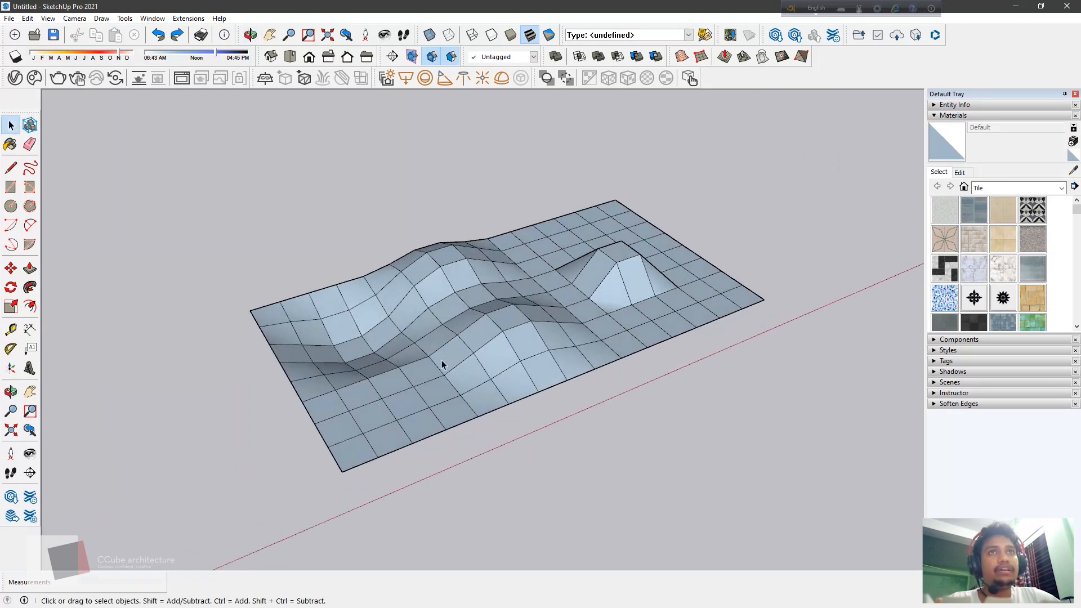
Subdivide the whole terrain mesh inside its group with Add Detail, and close the group.
double_click(517, 309)
click(753, 455)
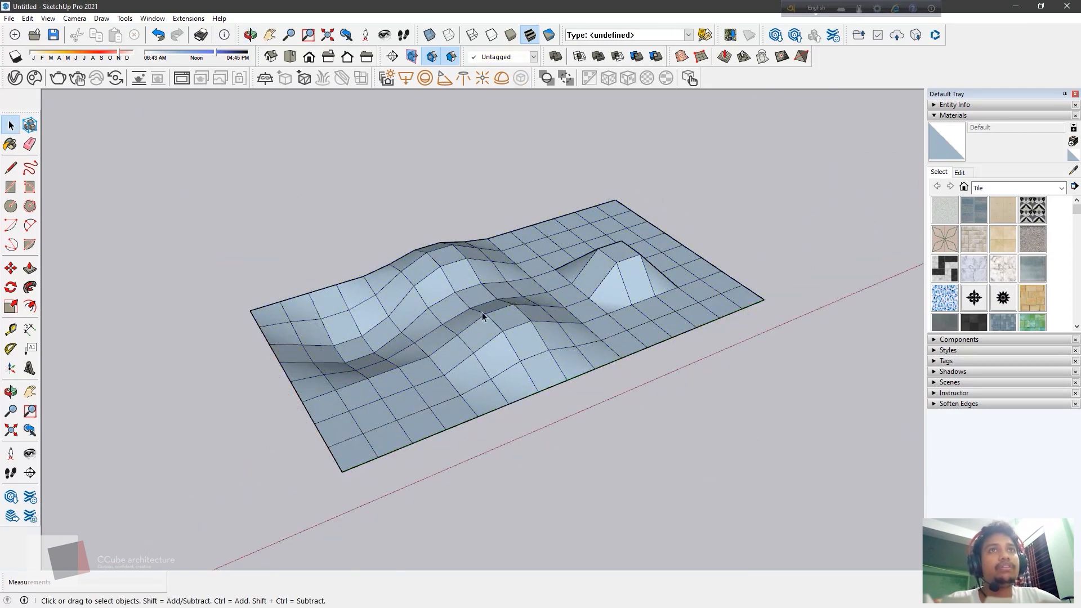
click(536, 246)
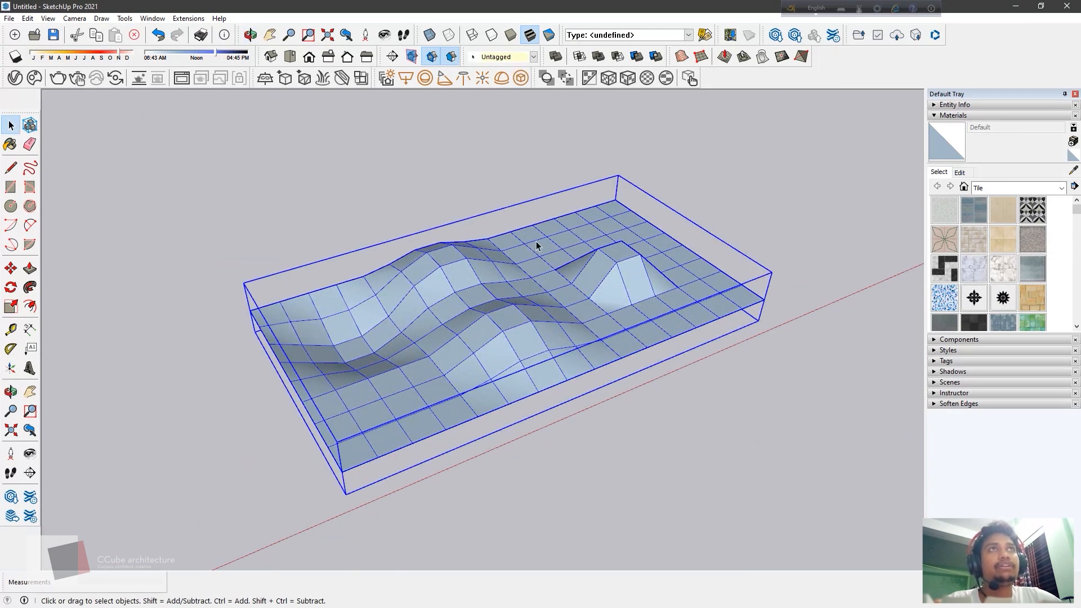
click(780, 61)
middle_drag(532, 336, 521, 294)
double_click(521, 293)
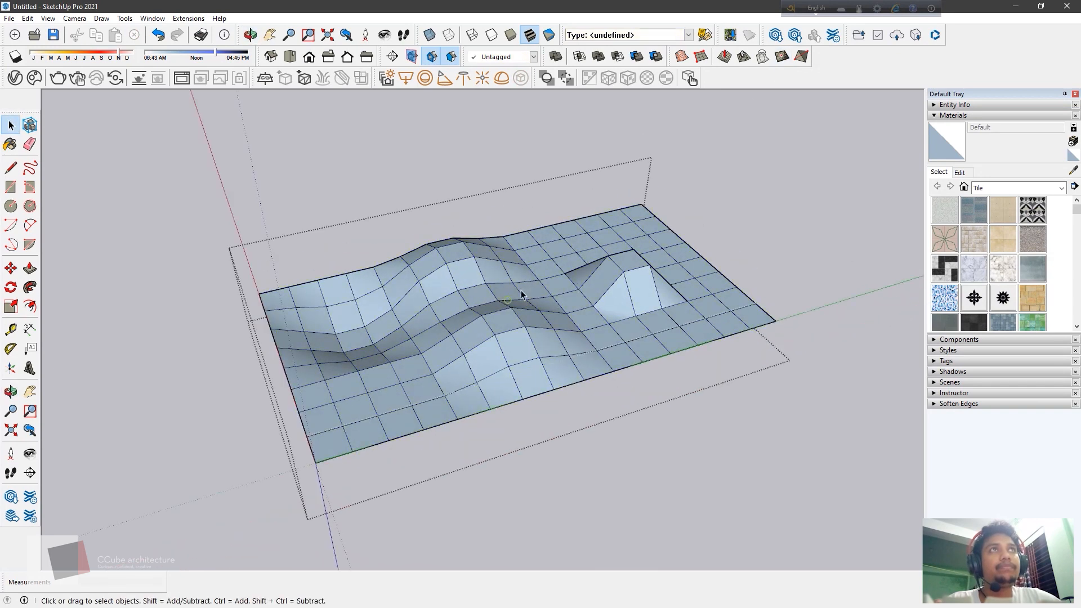
triple_click(511, 321)
click(781, 56)
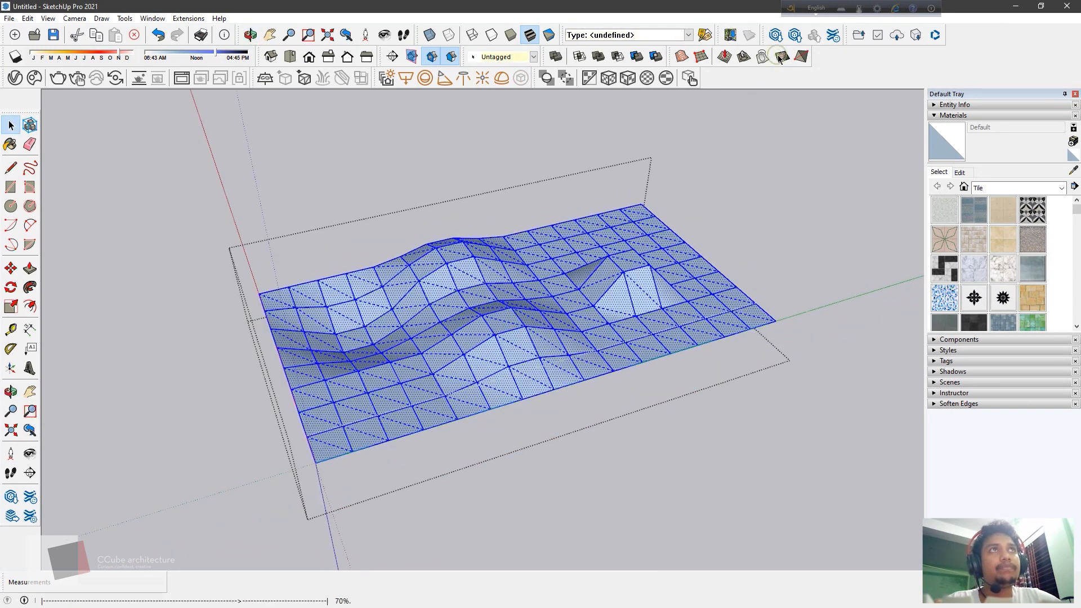
click(135, 265)
Examine the subdivided mesh's hills, hollow and flat-topped mound from several angles.
middle_drag(677, 359, 284, 255)
scroll(417, 302, up, 4)
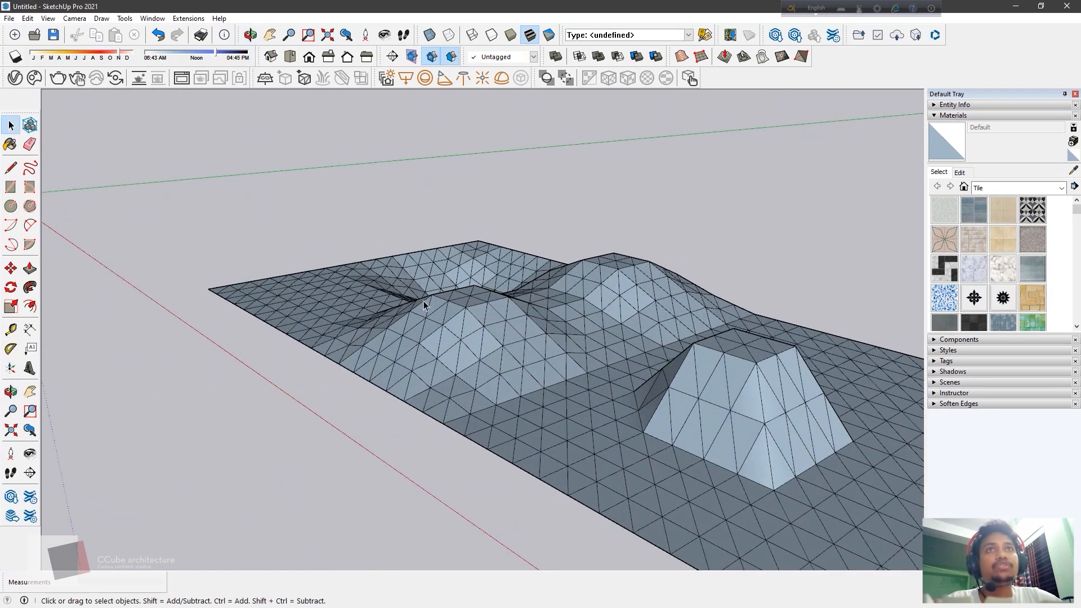
middle_drag(426, 304, 251, 363)
shift+middle_drag(361, 329, 372, 326)
scroll(372, 326, down, 5)
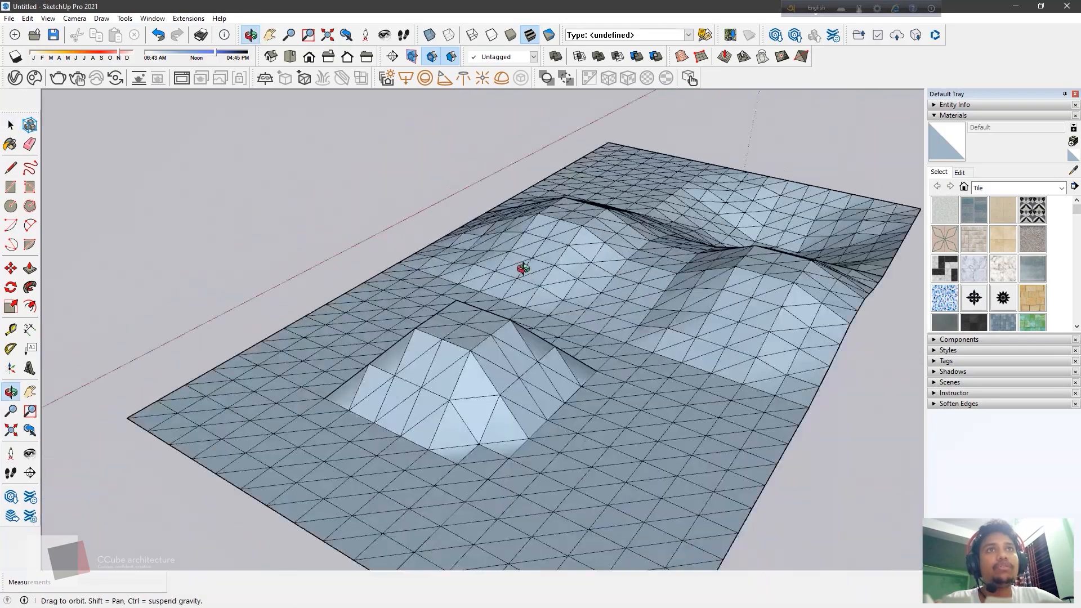
middle_drag(521, 268, 437, 293)
scroll(472, 274, up, 3)
scroll(454, 279, down, 3)
Open the terrain group and flip a triangle edge in the flat area beside the flat-topped mound with Flip Edge.
key(space)
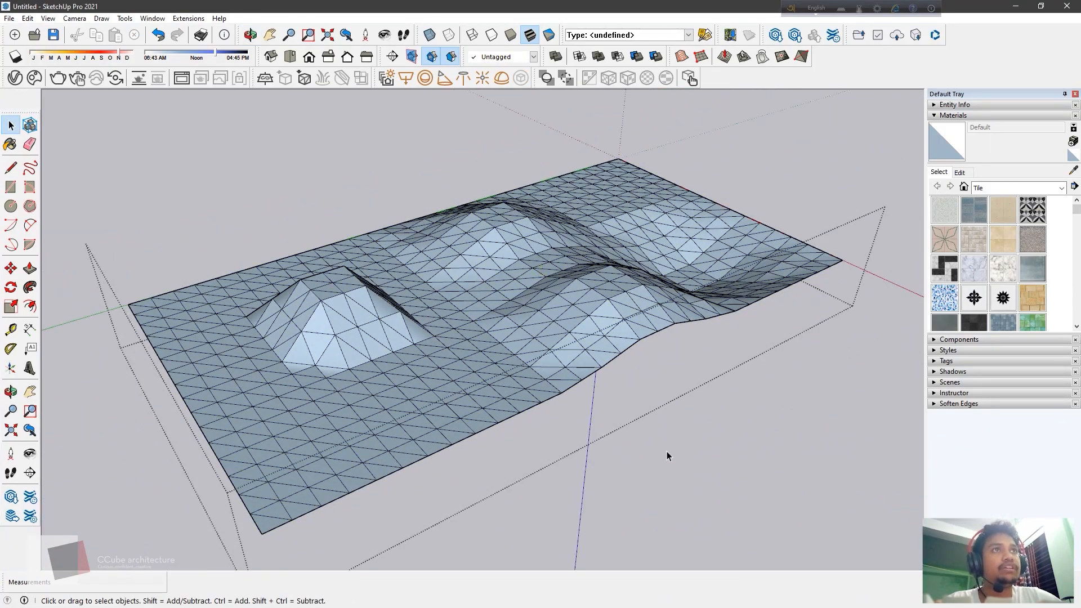
triple_click(471, 296)
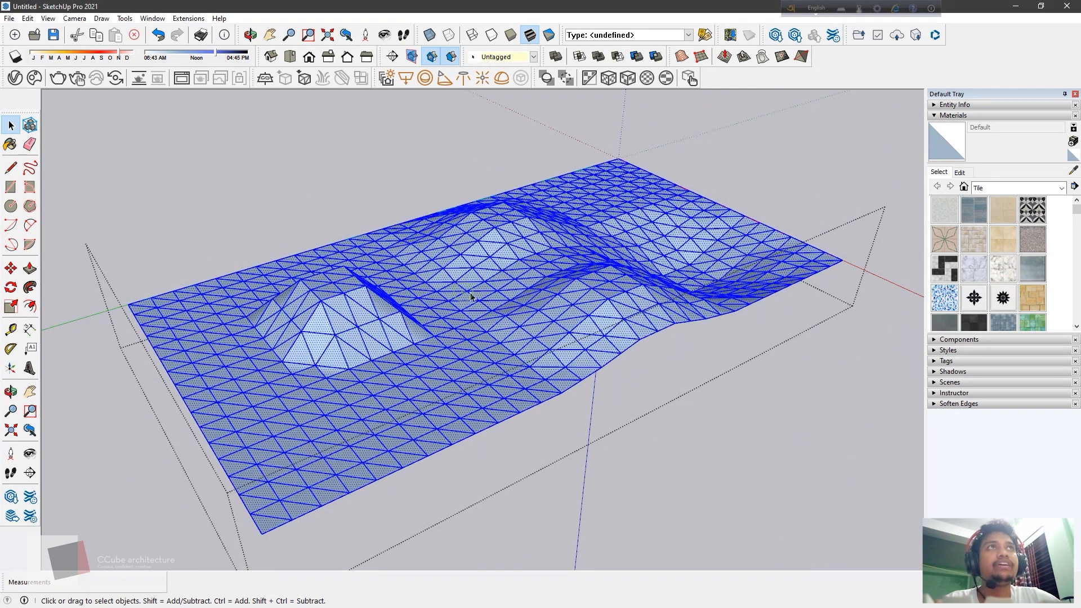
click(800, 57)
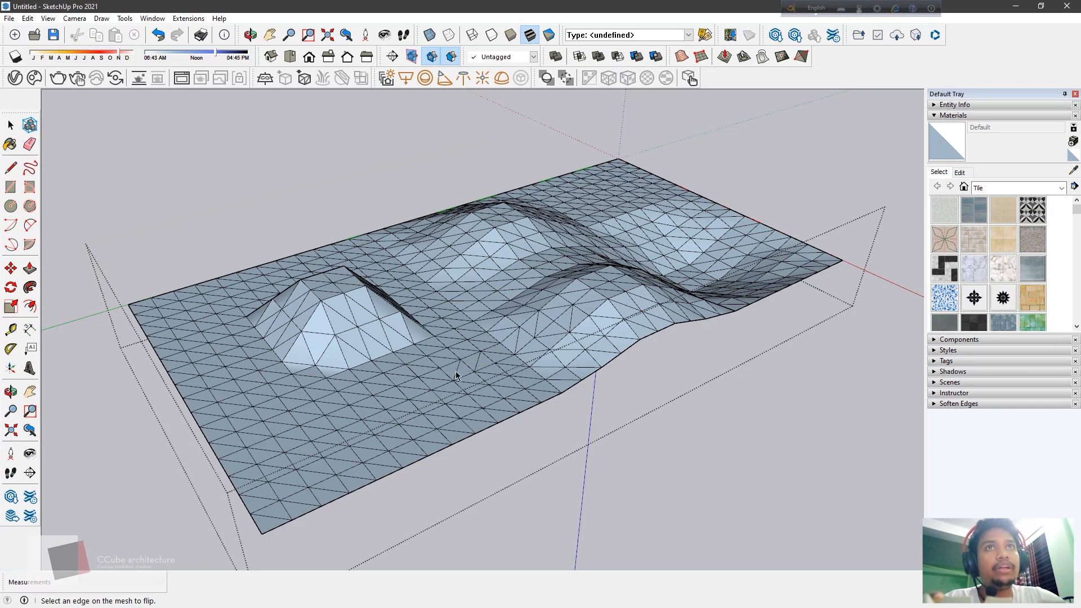
click(417, 369)
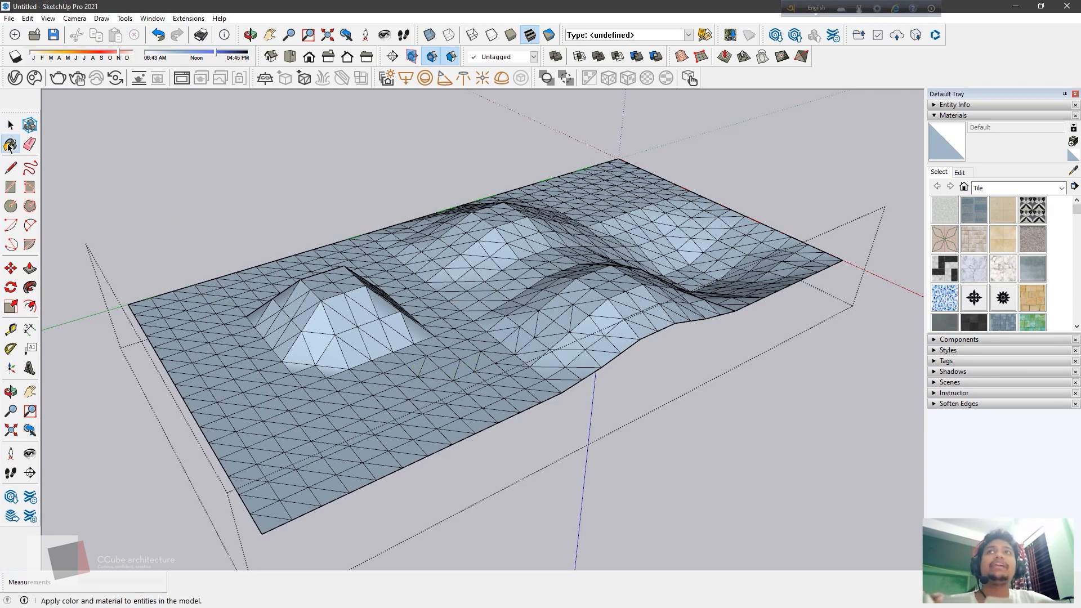
click(10, 124)
Close the terrain group and delete it to clear the model.
scroll(484, 327, down, 3)
middle_drag(484, 327, 420, 369)
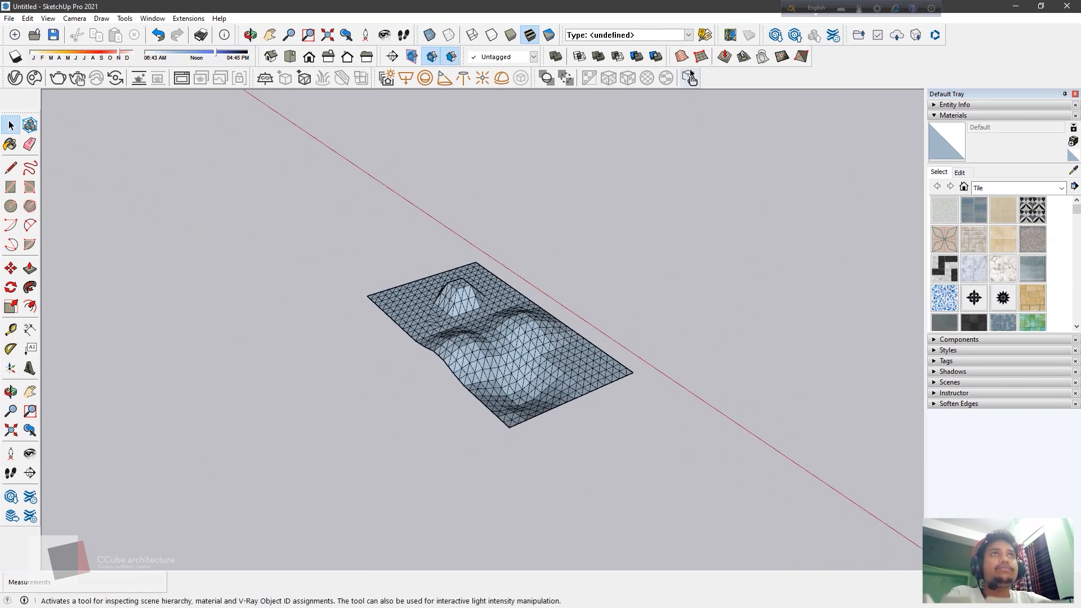
middle_drag(632, 248, 479, 293)
scroll(443, 317, up, 3)
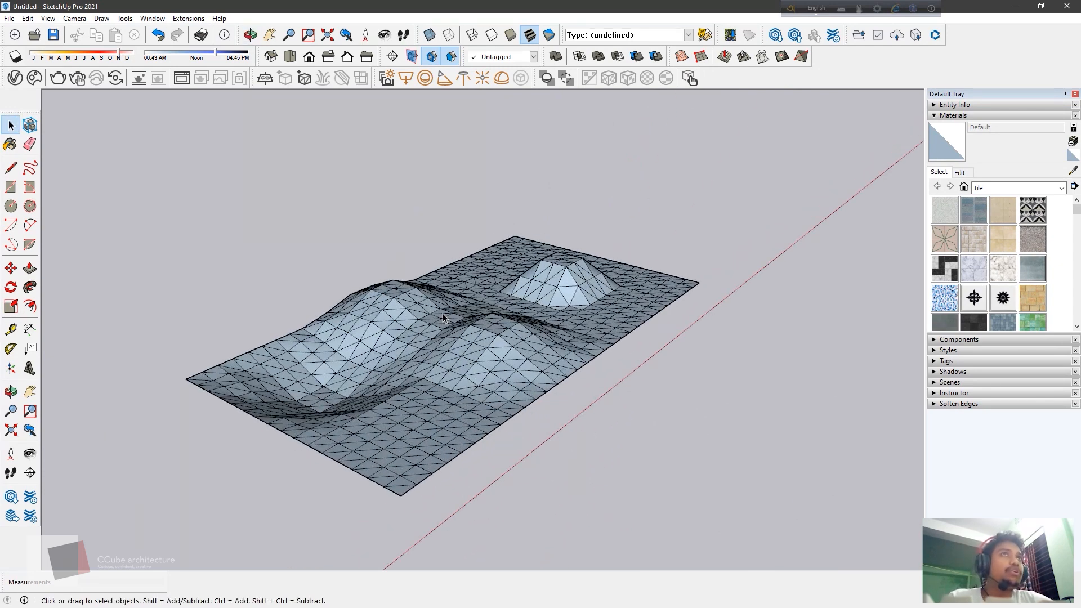
scroll(443, 317, down, 4)
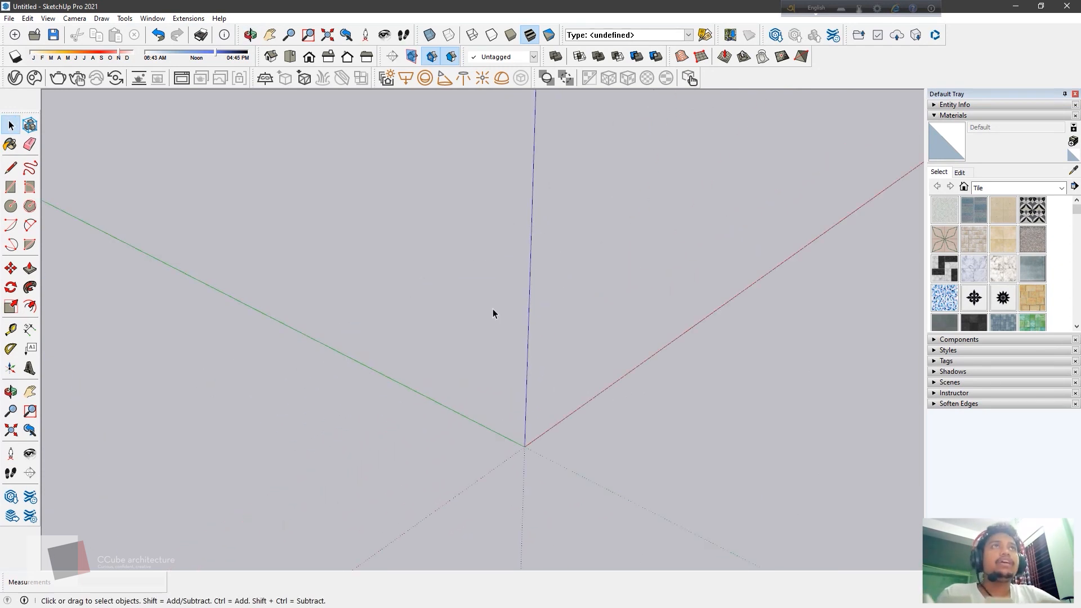
middle_drag(493, 310, 441, 326)
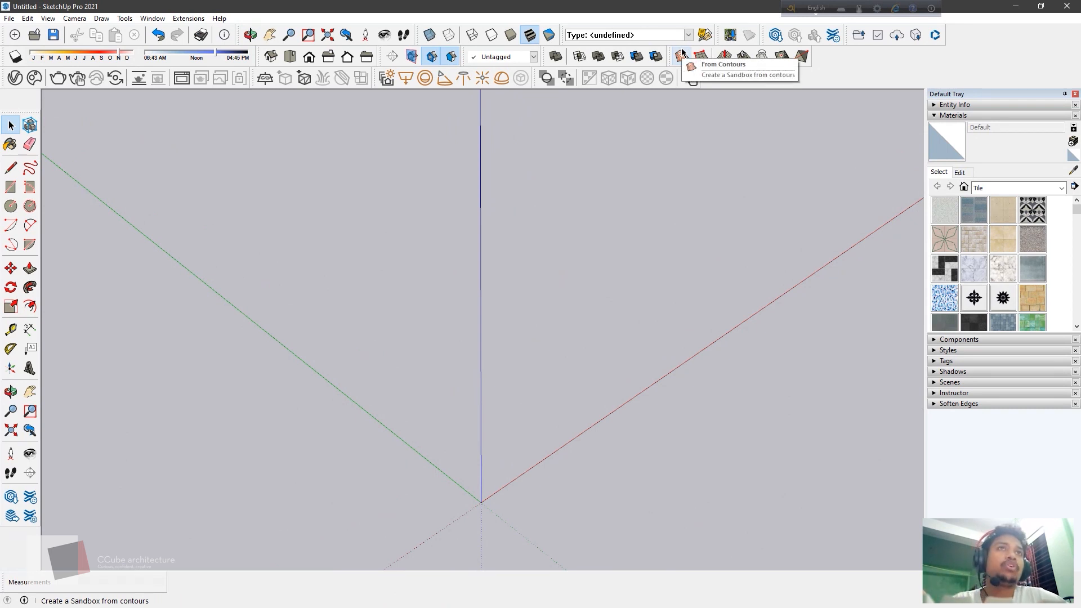
shift+middle_drag(489, 427, 516, 387)
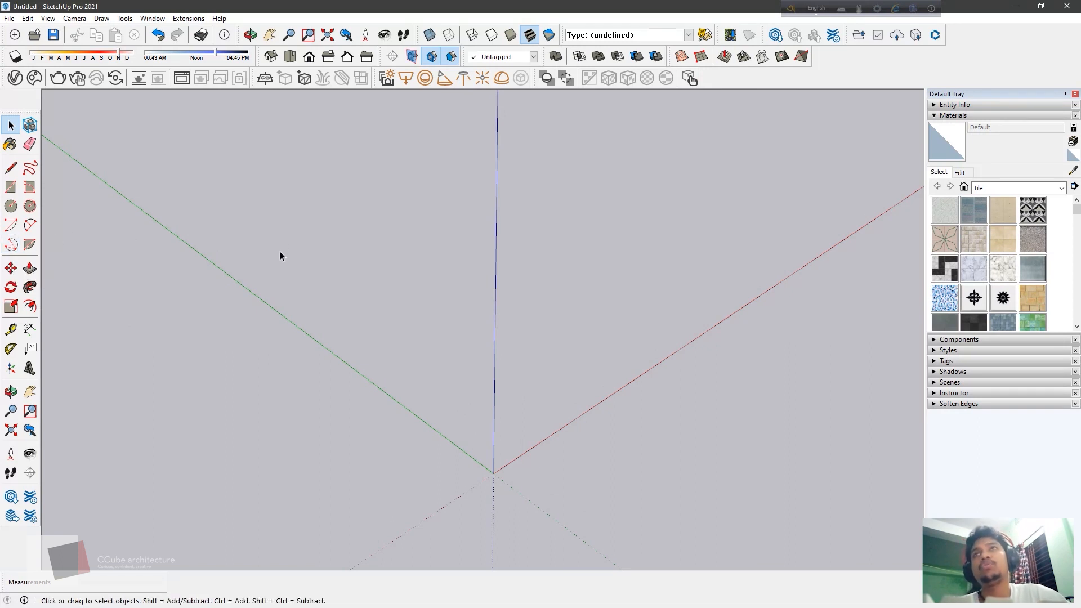
Draw a rectangle on the ground plane from a point on the green axis to a point on the red axis.
middle_drag(494, 481, 485, 473)
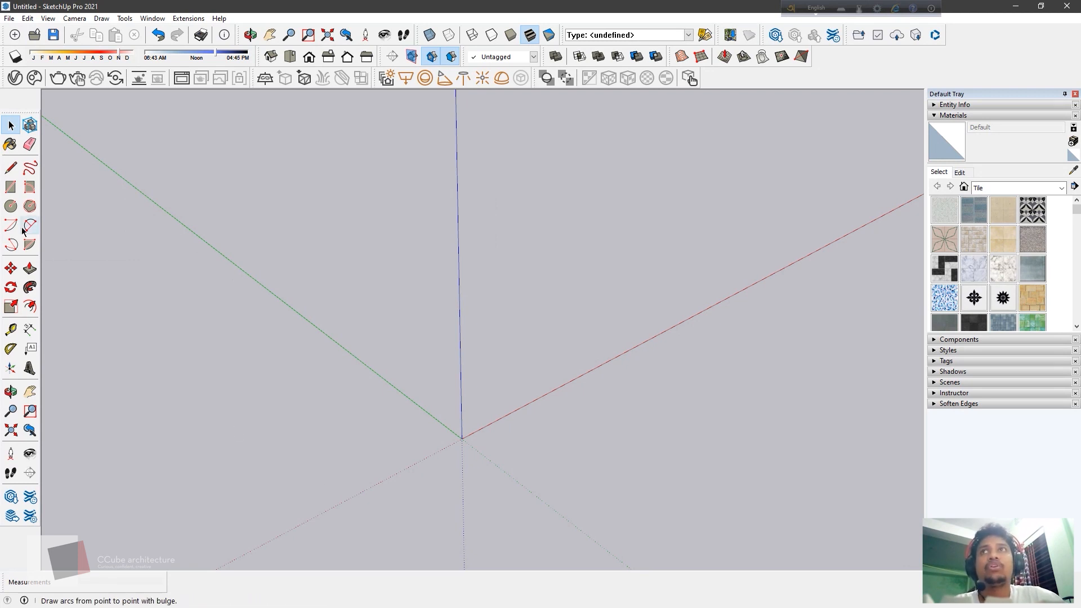
click(11, 187)
click(199, 238)
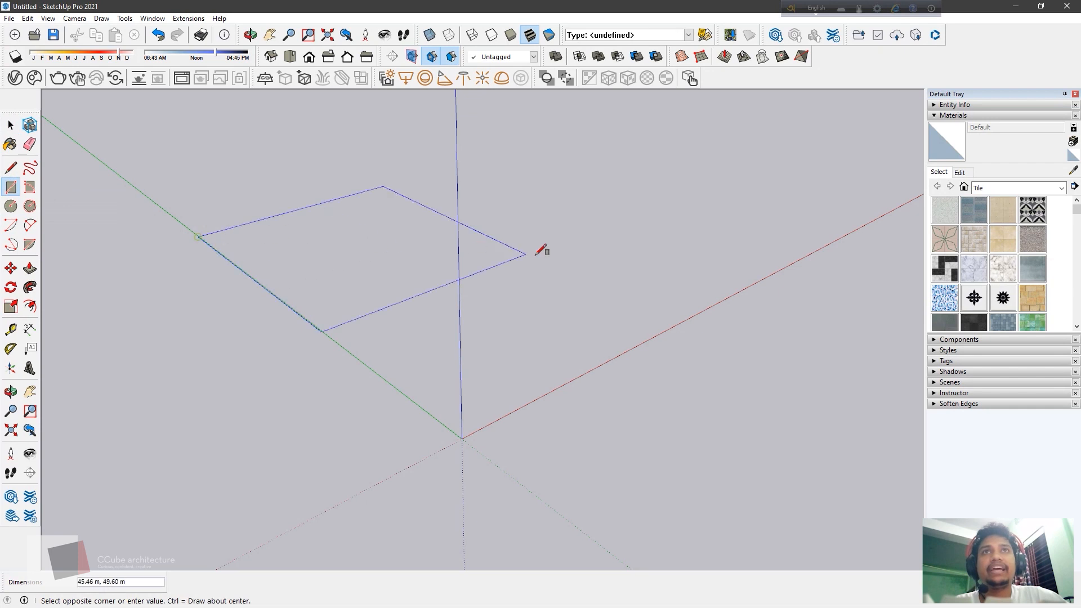
click(684, 310)
middle_drag(201, 242, 143, 224)
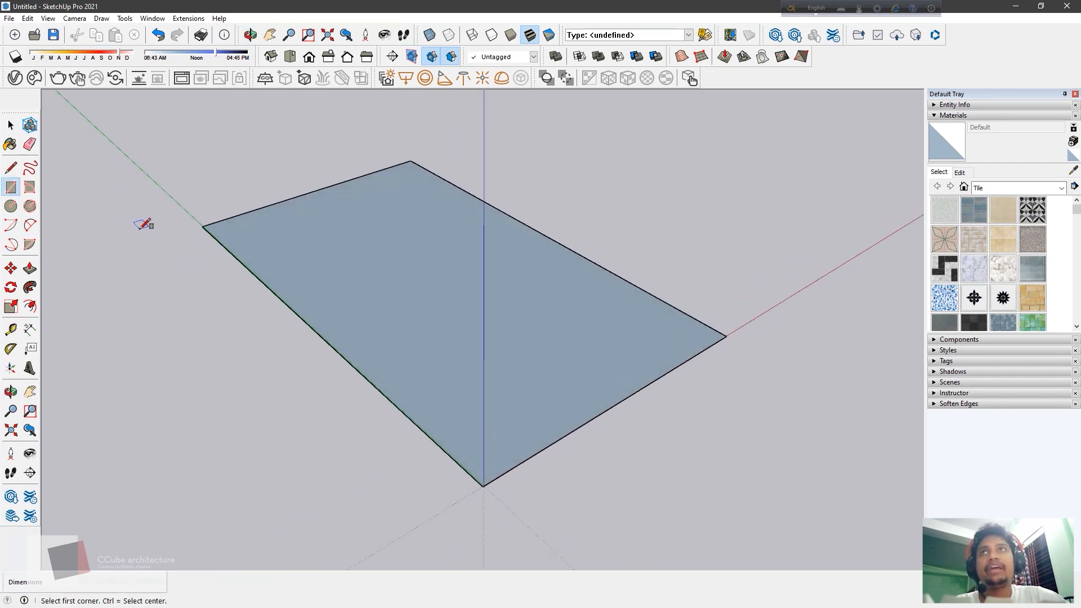
Draw five wavy freehand contour lines lengthwise across the rectangle, each running between its two short edges.
click(25, 172)
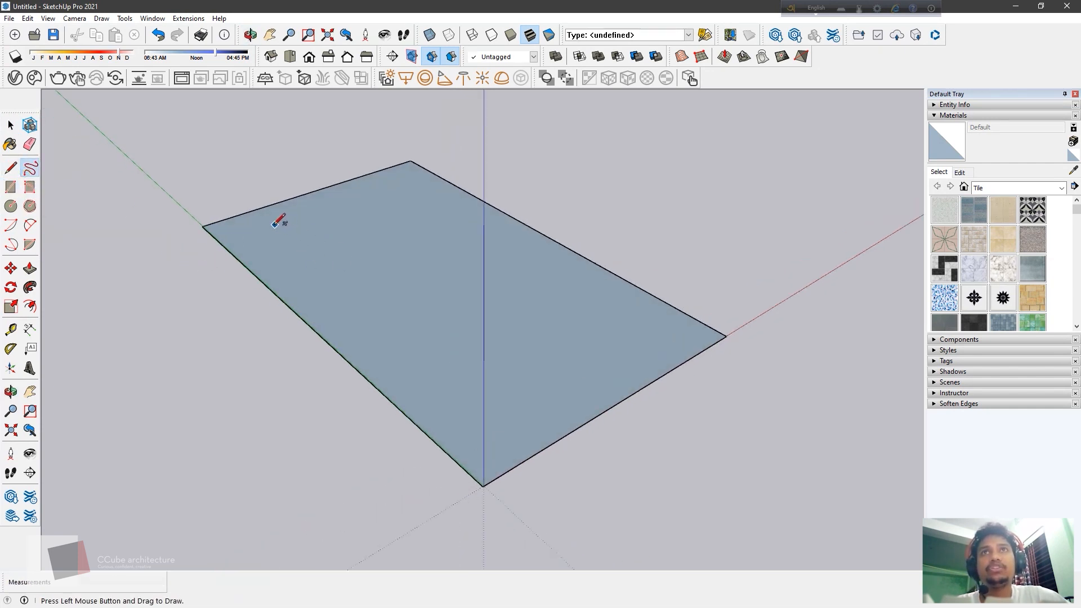
mouse_move(276, 225)
mouse_down()
mouse_move(304, 258)
mouse_move(353, 277)
mouse_move(373, 339)
mouse_move(506, 386)
mouse_move(550, 444)
mouse_up()
mouse_move(277, 223)
mouse_down()
mouse_move(277, 203)
mouse_move(319, 224)
mouse_move(378, 264)
mouse_move(407, 329)
mouse_move(558, 387)
mouse_move(576, 426)
mouse_move(560, 340)
mouse_move(447, 307)
mouse_move(401, 231)
mouse_move(349, 197)
mouse_move(349, 180)
mouse_move(497, 244)
mouse_move(567, 307)
mouse_move(648, 352)
mouse_move(651, 383)
mouse_move(629, 294)
mouse_move(542, 265)
mouse_move(479, 214)
mouse_move(401, 178)
mouse_move(406, 162)
mouse_up()
key(space)
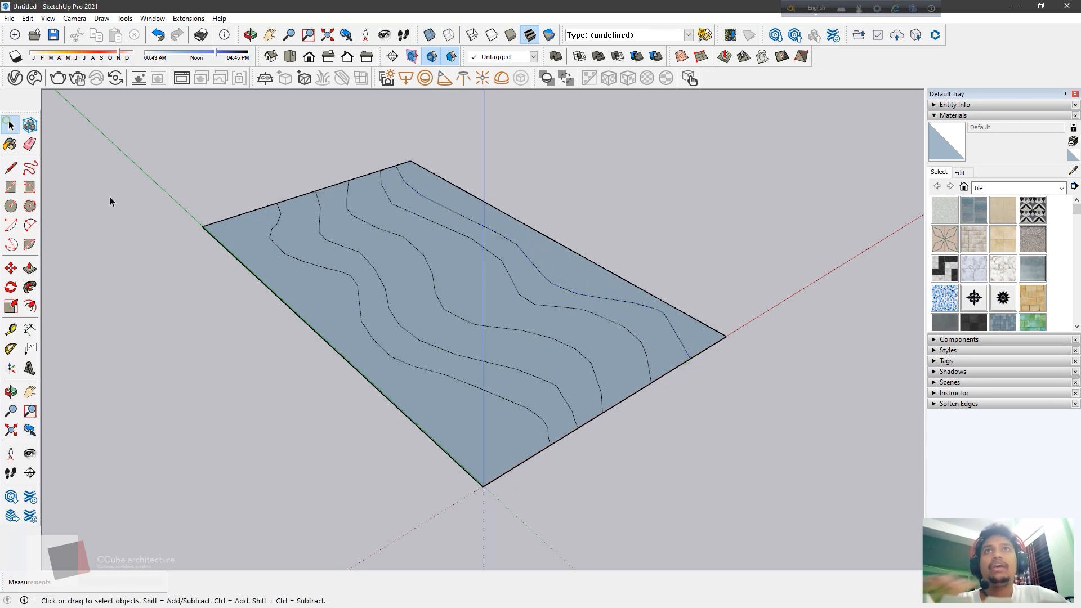
Delete all six faces between the contour lines, leaving only the rectangle's outline and the curves.
click(348, 330)
key(Delete)
click(374, 309)
key(Delete)
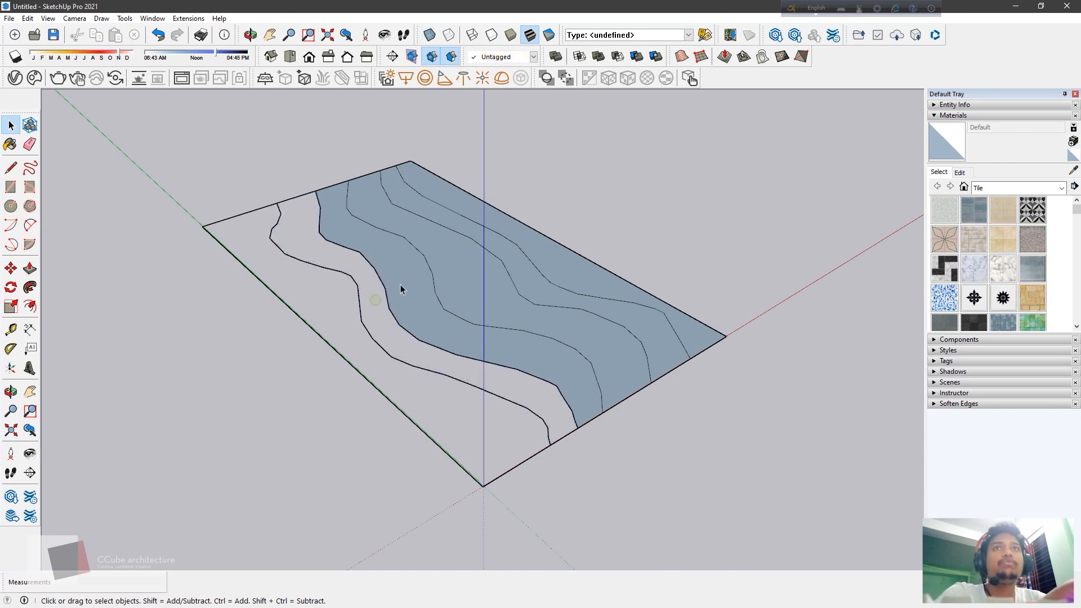
click(400, 284)
key(Delete)
click(438, 268)
key(Delete)
click(504, 256)
key(Delete)
click(545, 245)
key(Delete)
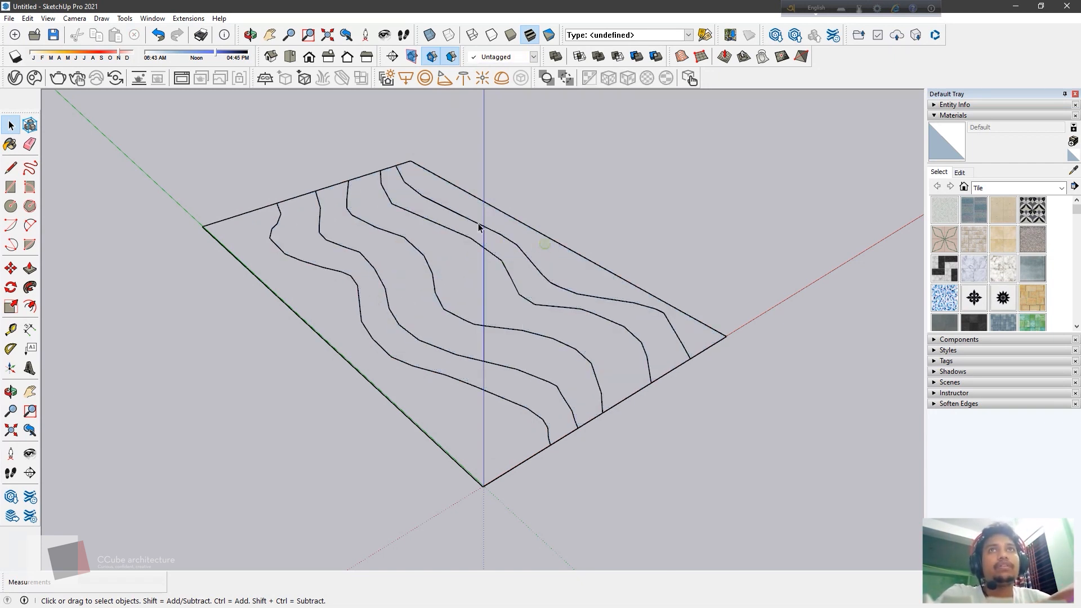
Delete the segments of the rectangle's far short edge that connect the ends of the contour lines.
click(309, 198)
key(Delete)
click(340, 184)
key(Delete)
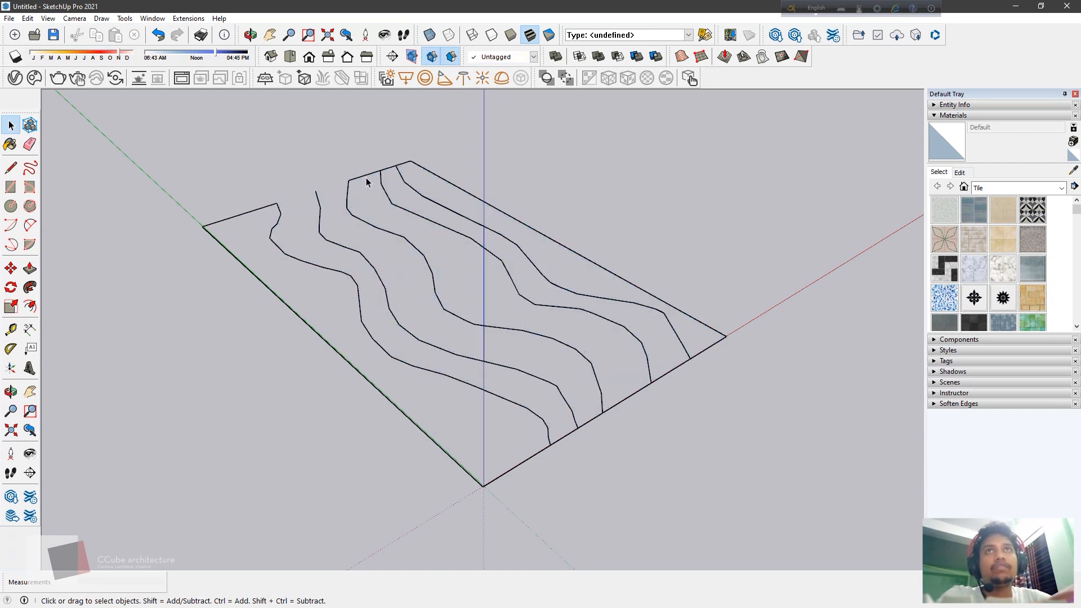
click(262, 216)
key(Delete)
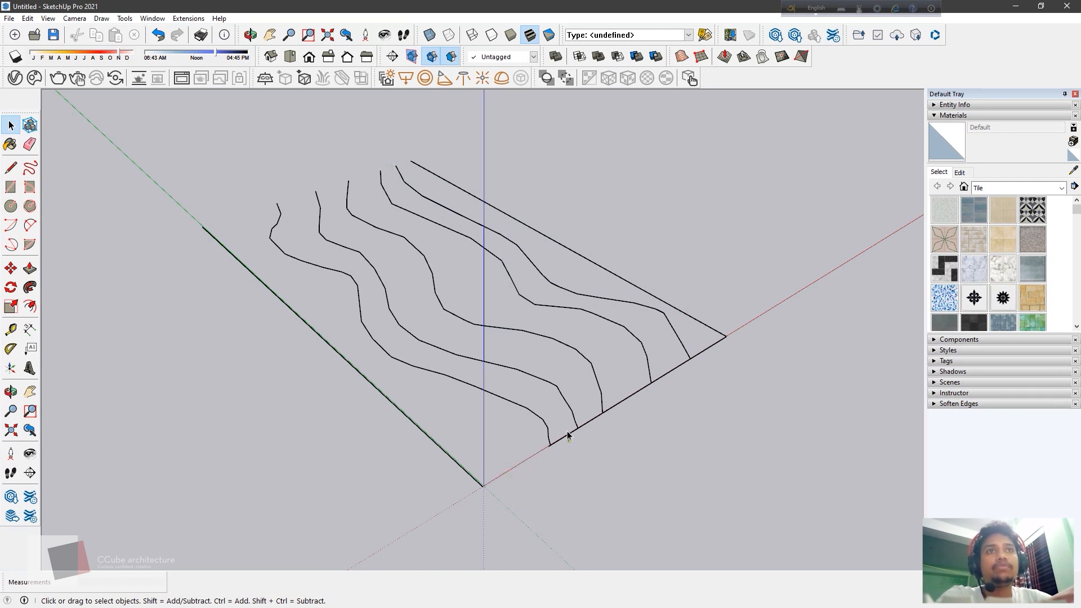
Delete the rectangle's edge segments along the red axis between the first and third contour lines, keeping the contours intact.
click(587, 422)
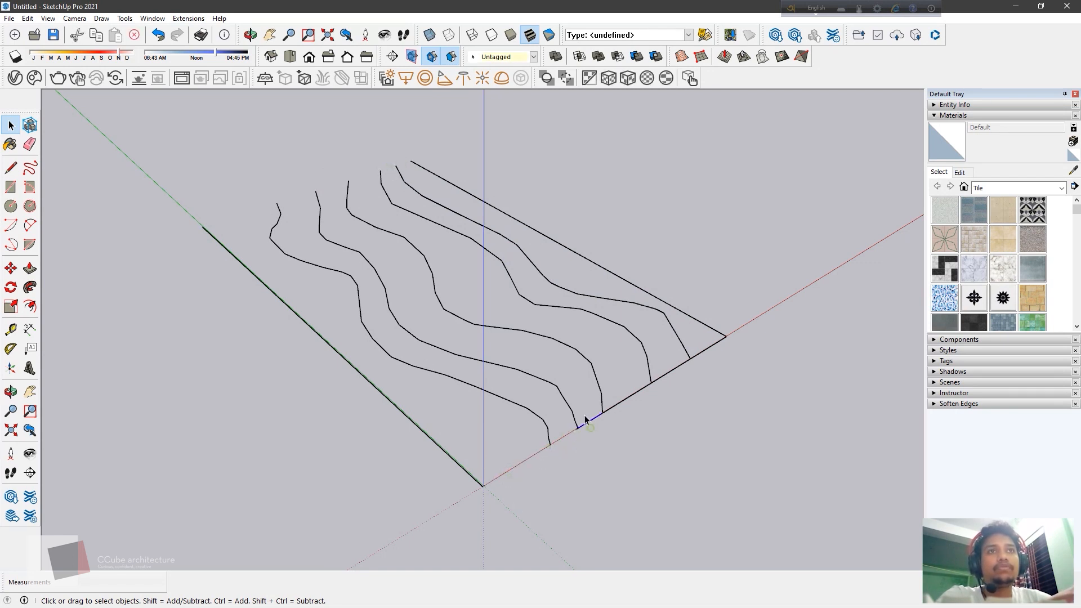
key(Delete)
click(577, 428)
key(Delete)
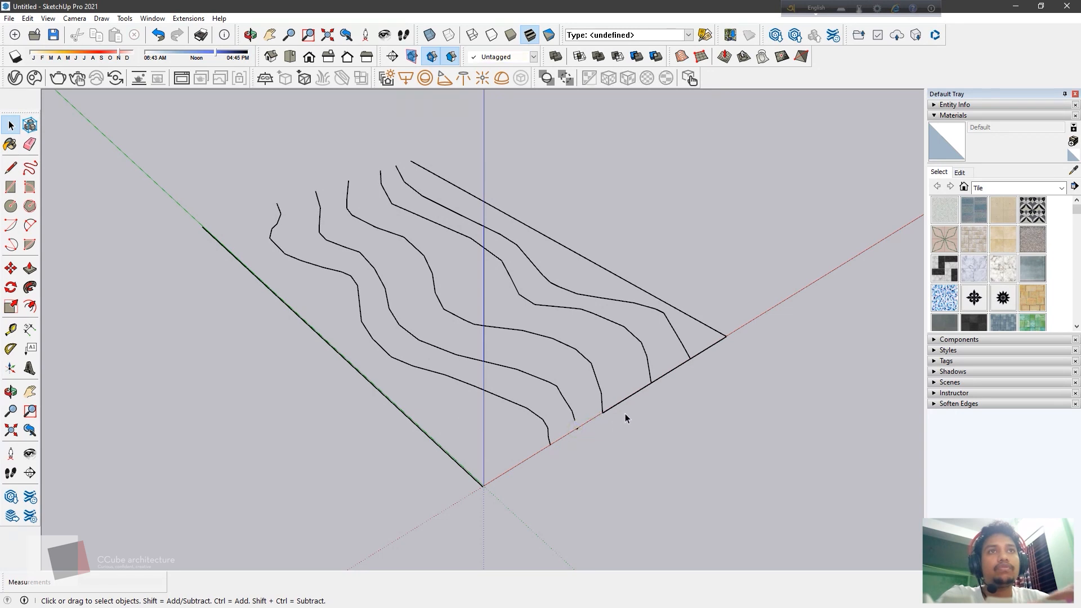
scroll(577, 432, up, 6)
click(567, 421)
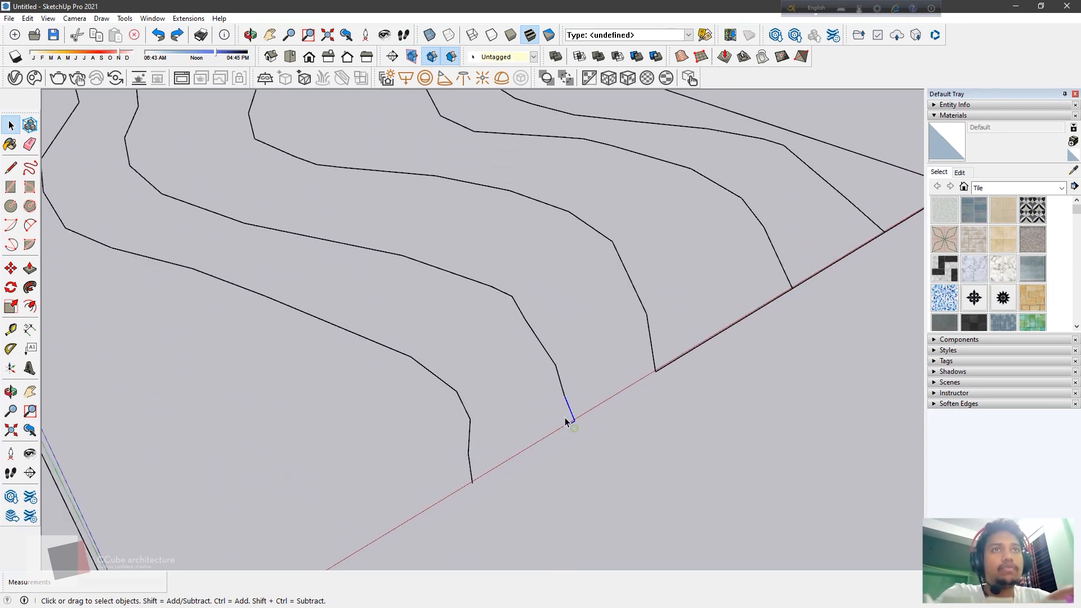
click(572, 426)
Delete the remaining edge segments along the red axis from the third contour line to the rectangle's outer corner, keeping the contours.
click(733, 323)
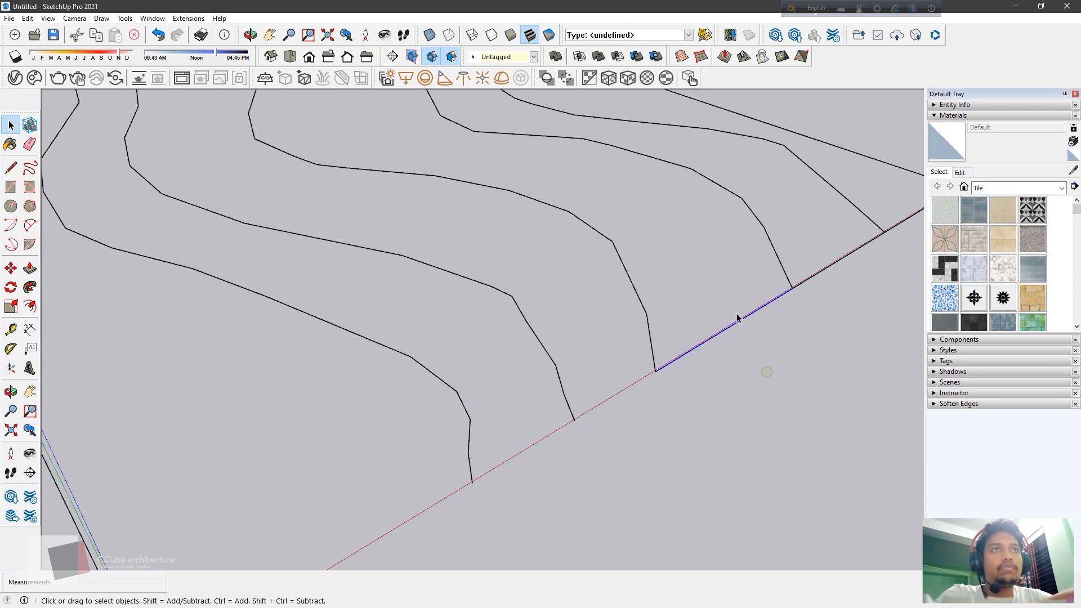
key(Delete)
drag(901, 231, 843, 210)
key(Delete)
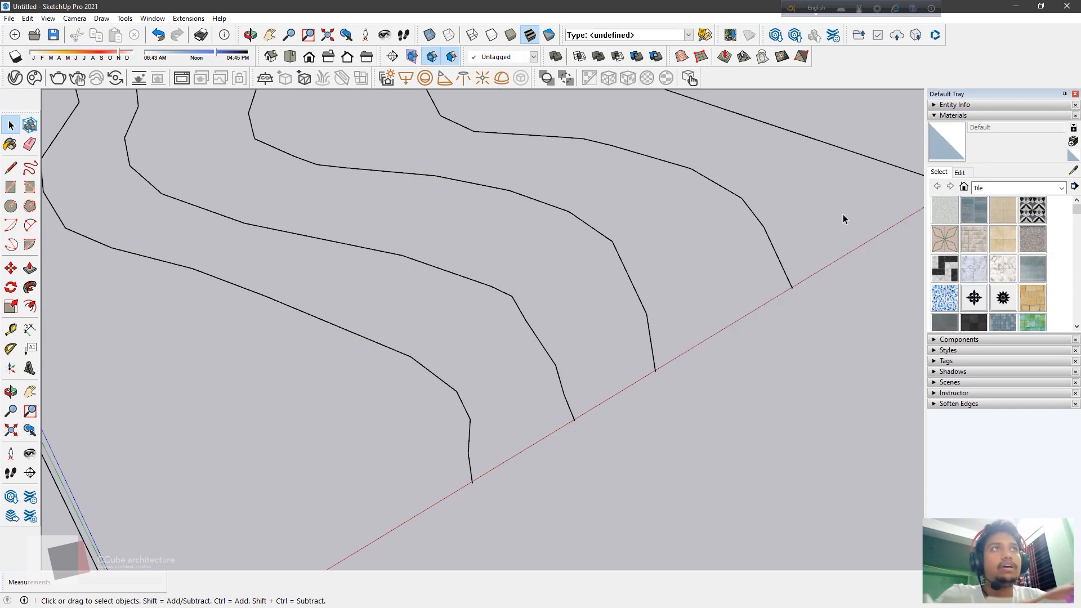
key(ctrl+z)
drag(913, 221, 904, 207)
key(Delete)
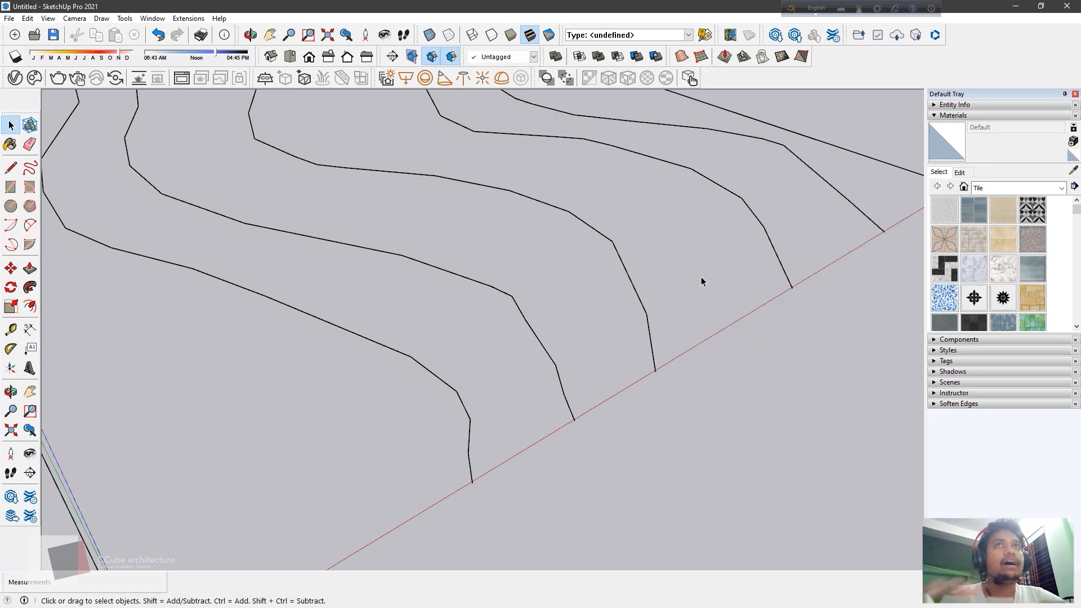
Move the first contour line, nearest the green axis, up 1 m along the blue axis.
scroll(698, 278, down, 4)
middle_drag(694, 300, 404, 347)
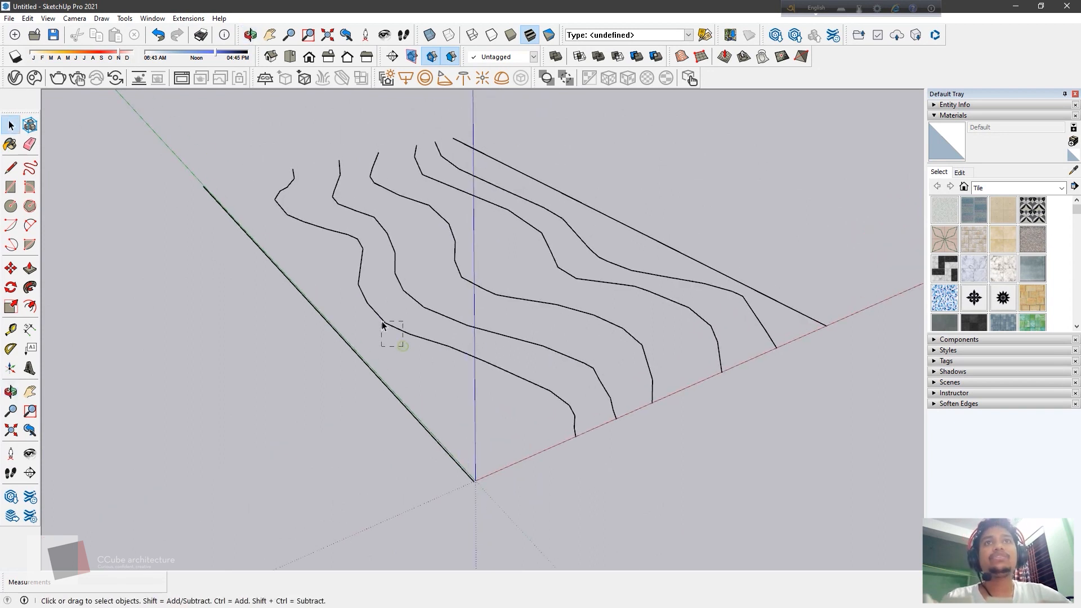
drag(383, 325, 382, 326)
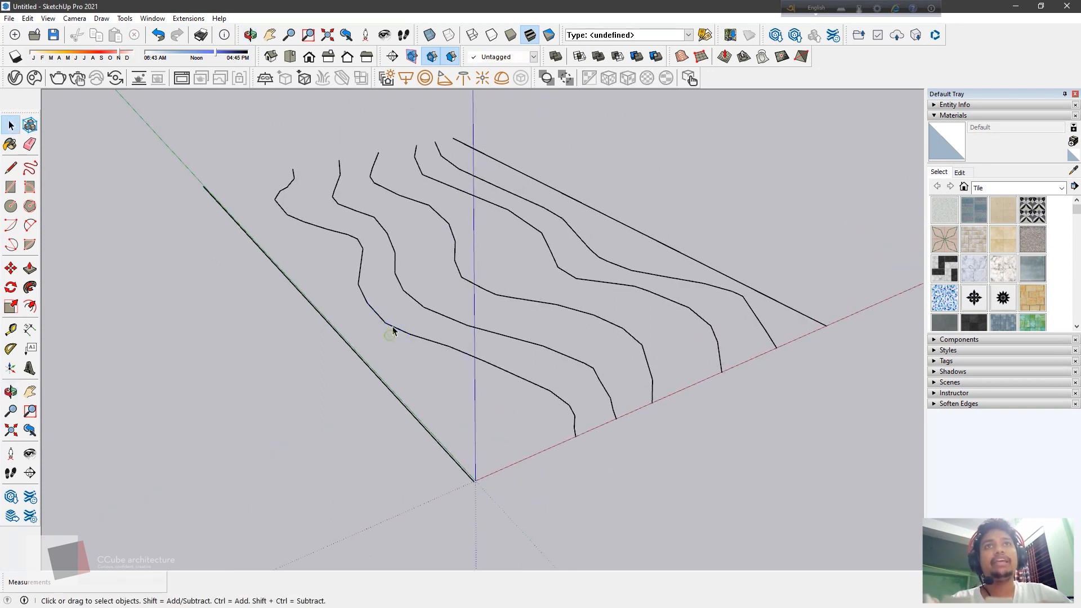
click(392, 330)
middle_drag(378, 342, 417, 378)
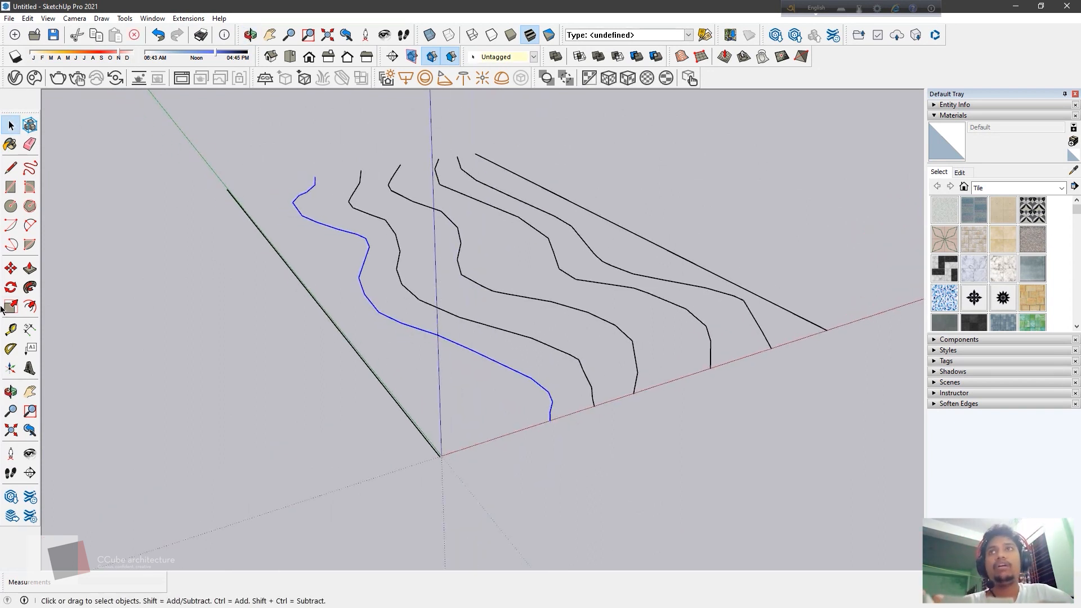
click(11, 268)
middle_drag(317, 385, 353, 331)
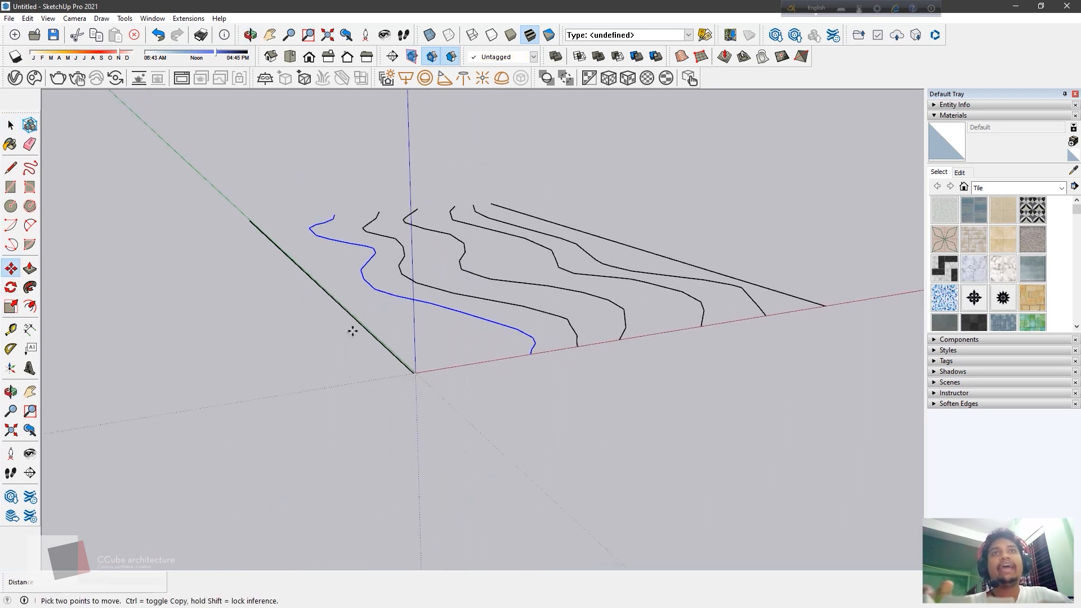
click(377, 290)
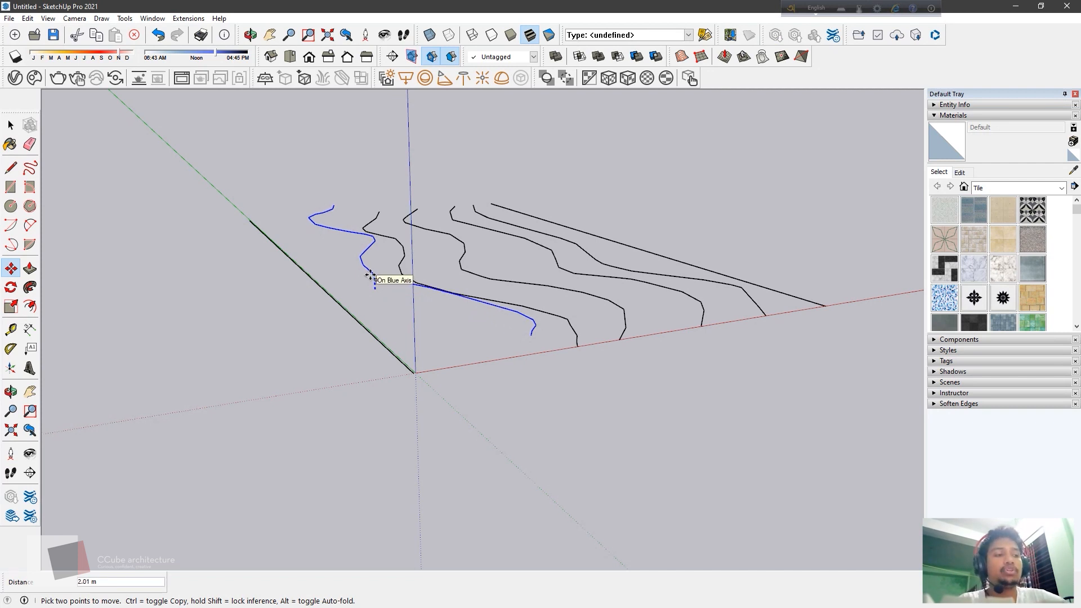
key(Return)
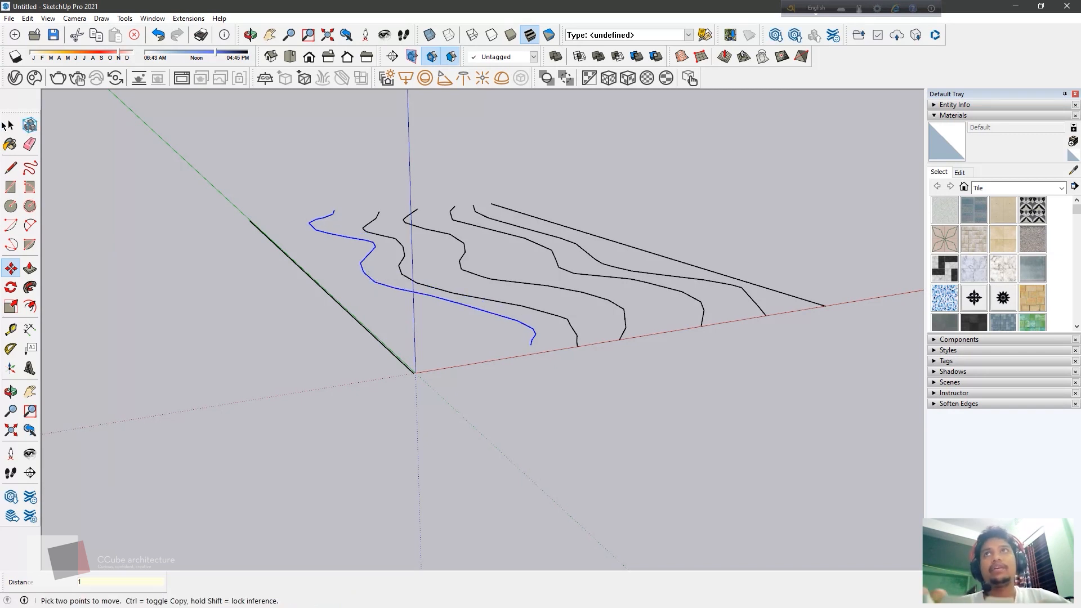
key(space)
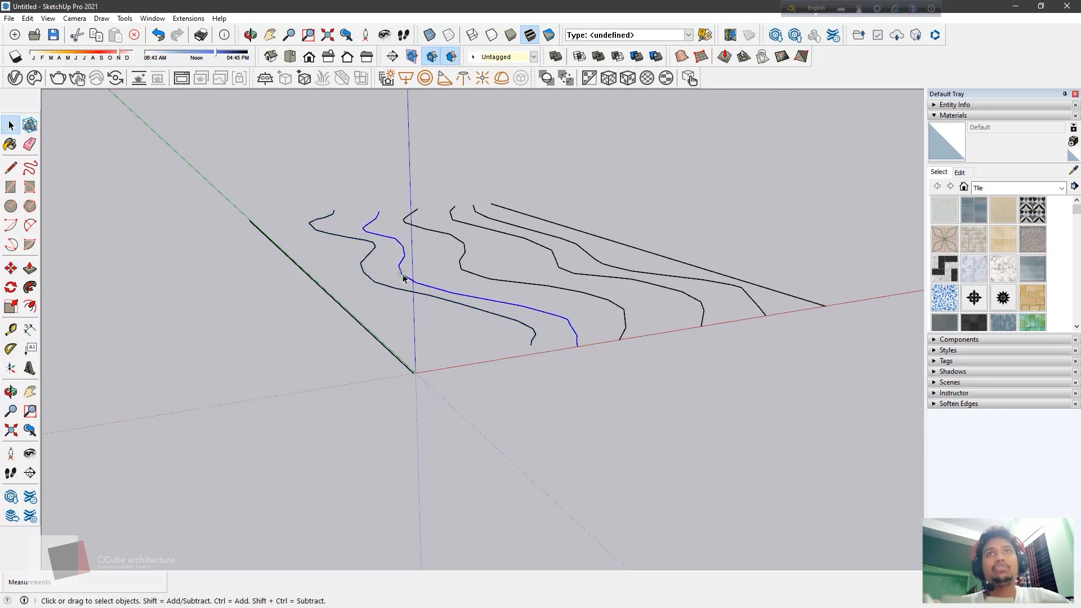
Move the second contour line up 2 m along the blue axis.
click(10, 268)
click(397, 275)
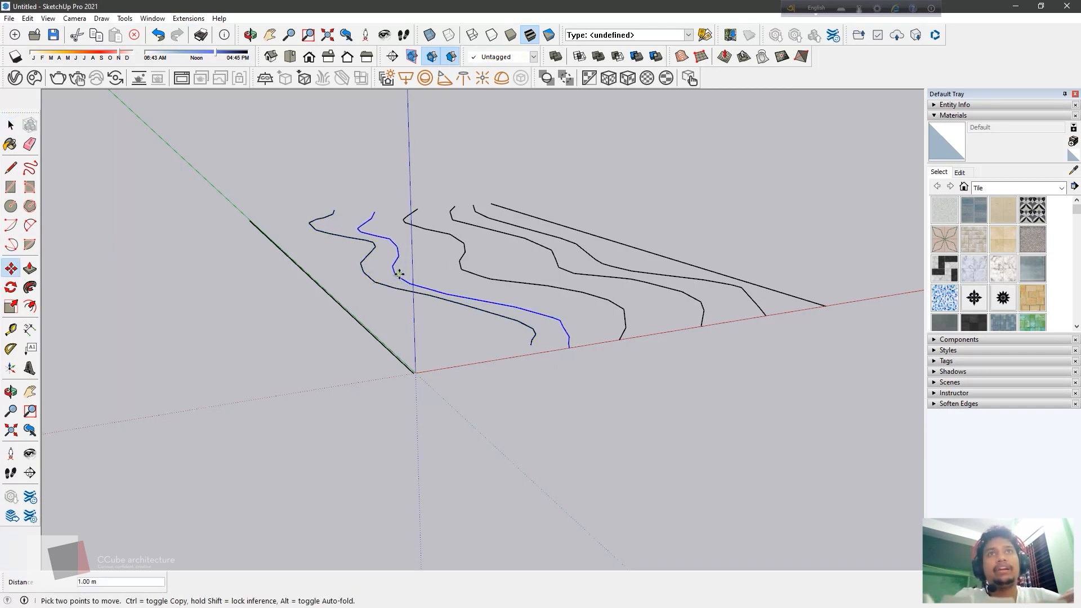
text(2)
key(Return)
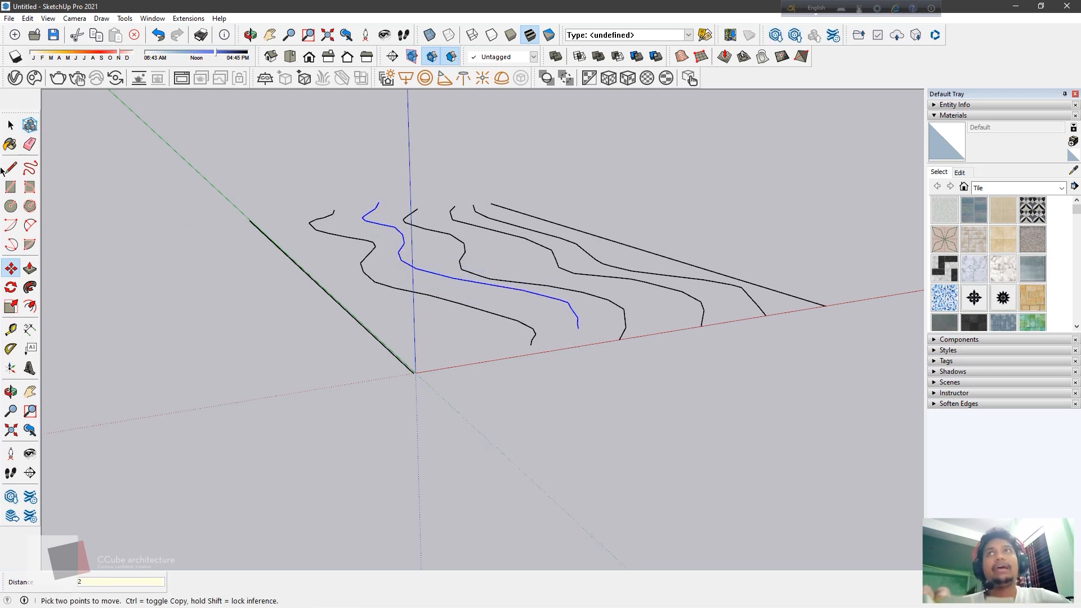
key(space)
Move the third, fourth and fifth contour lines together up 3 m along the blue axis.
middle_drag(392, 249, 466, 278)
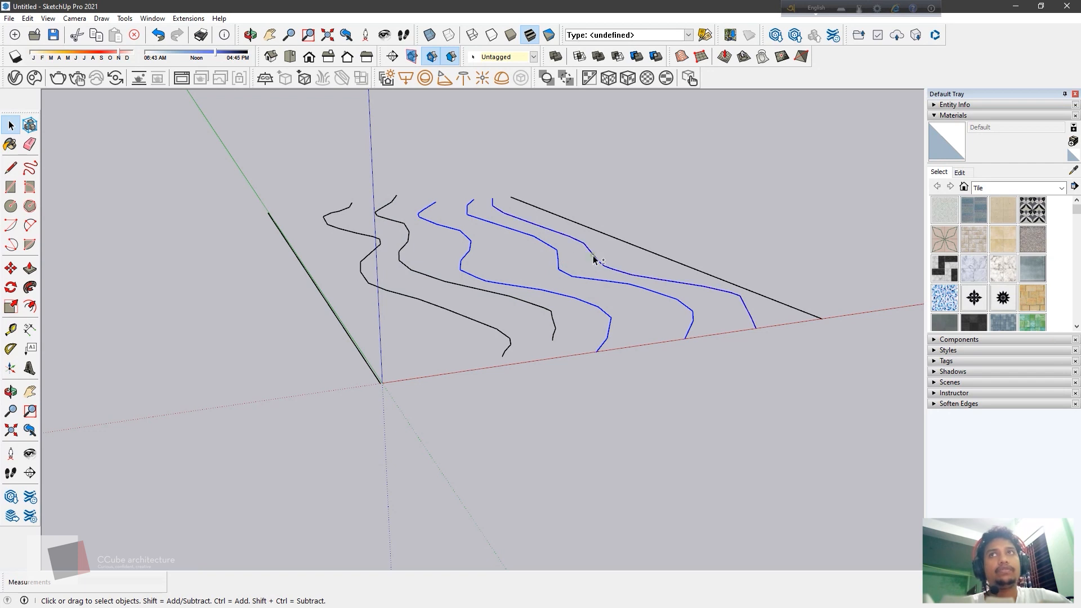
click(10, 268)
click(461, 260)
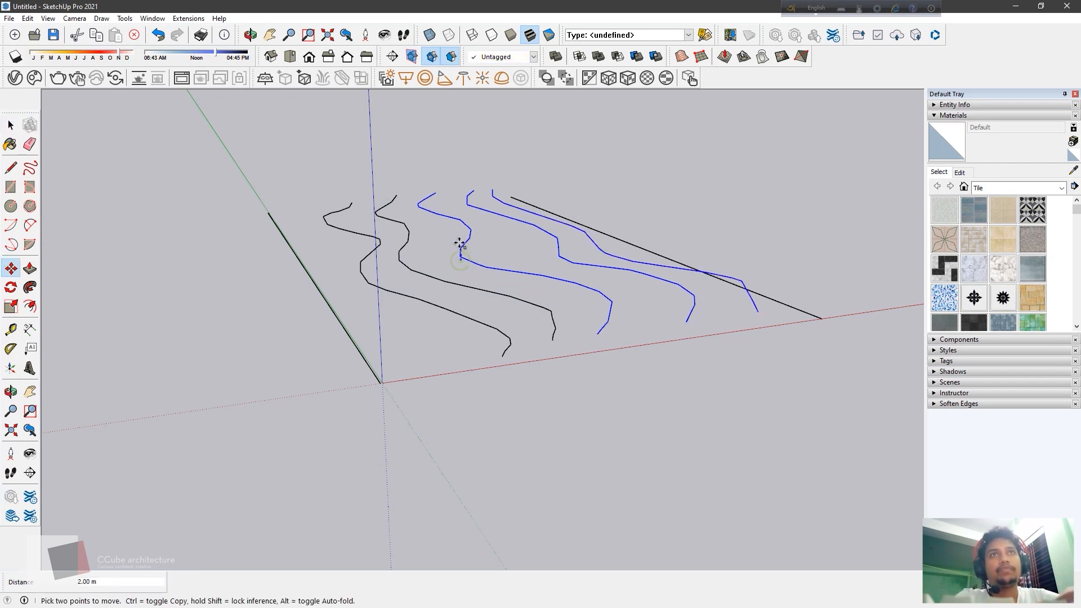
text(3)
key(Return)
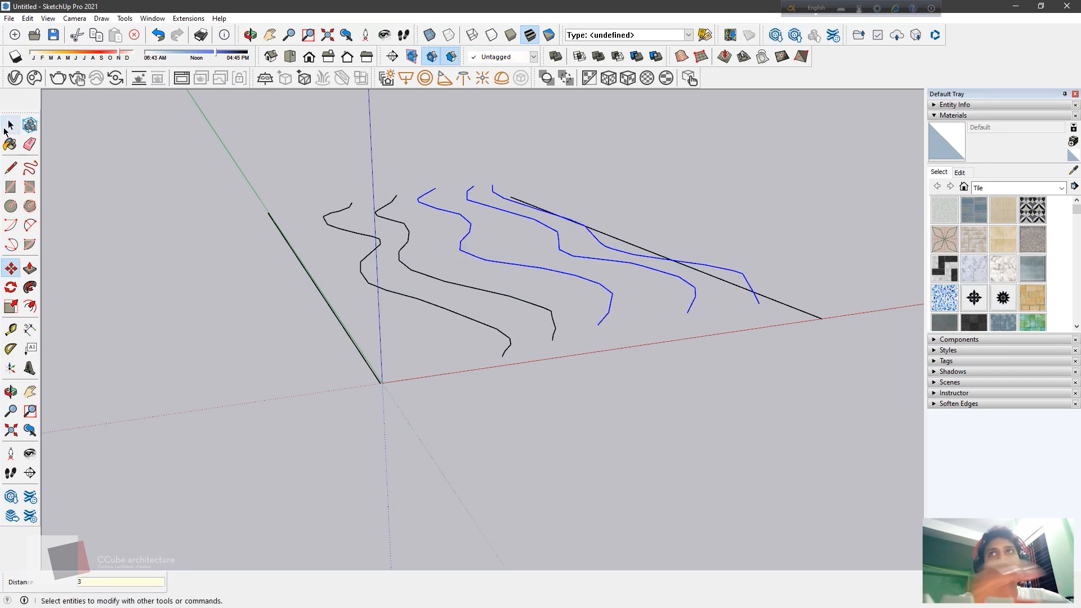
key(space)
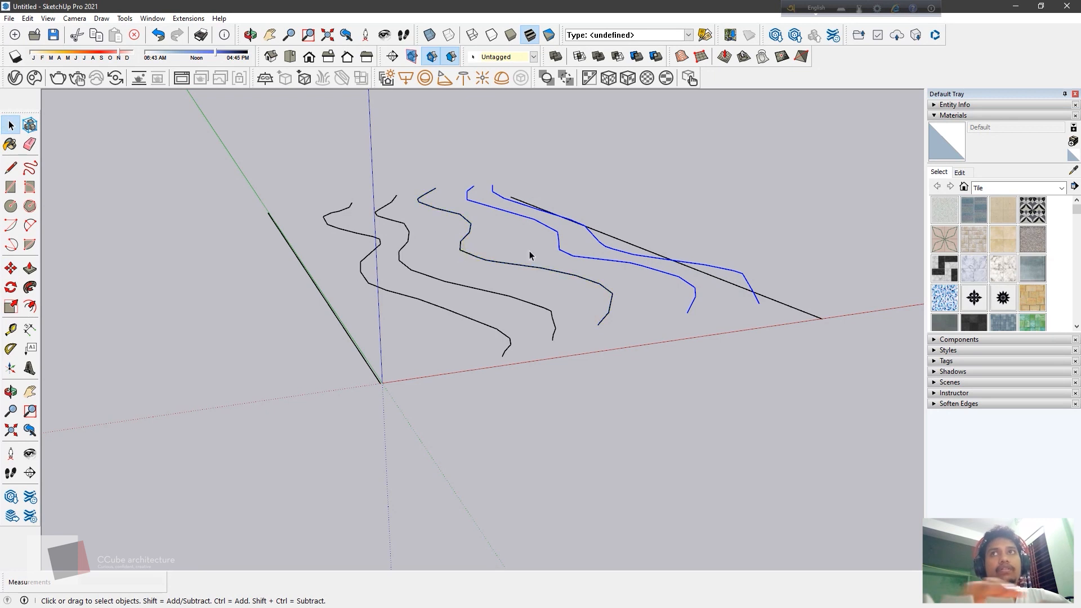
Try to raise the fourth and fifth contour lines by a further 4 m along the blue axis.
key(m)
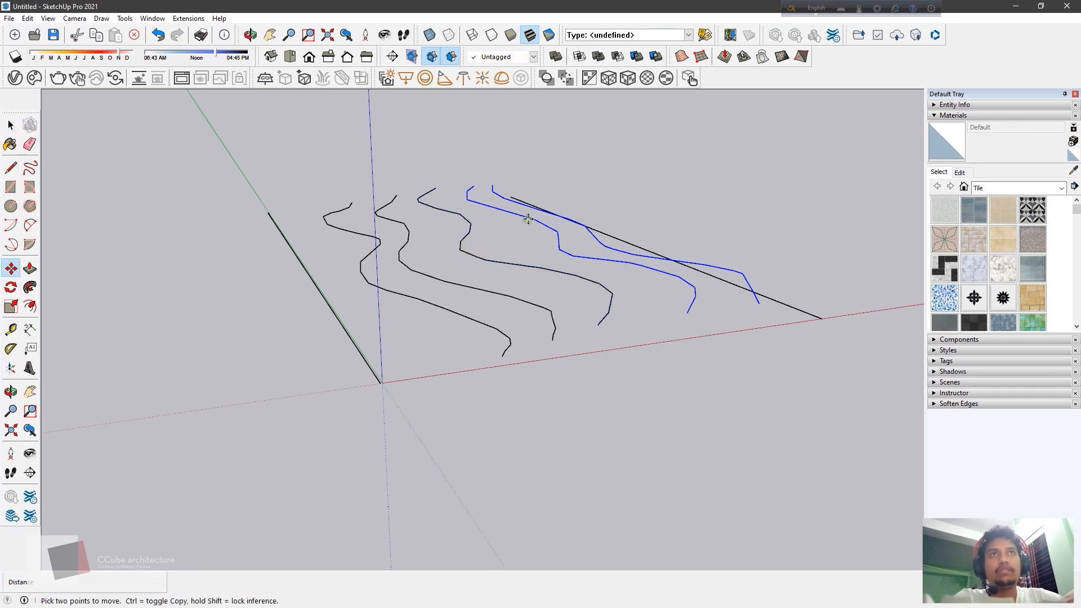
click(527, 219)
text(4)
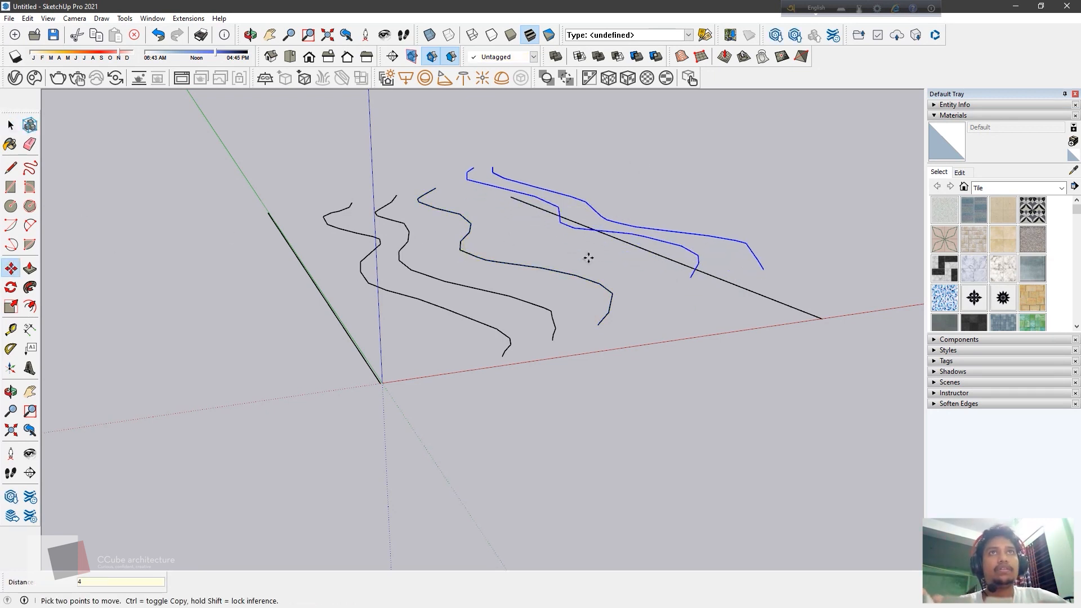
key(Return)
Undo the 4 m move and raise the fourth and fifth contour lines by 1 m instead.
click(519, 217)
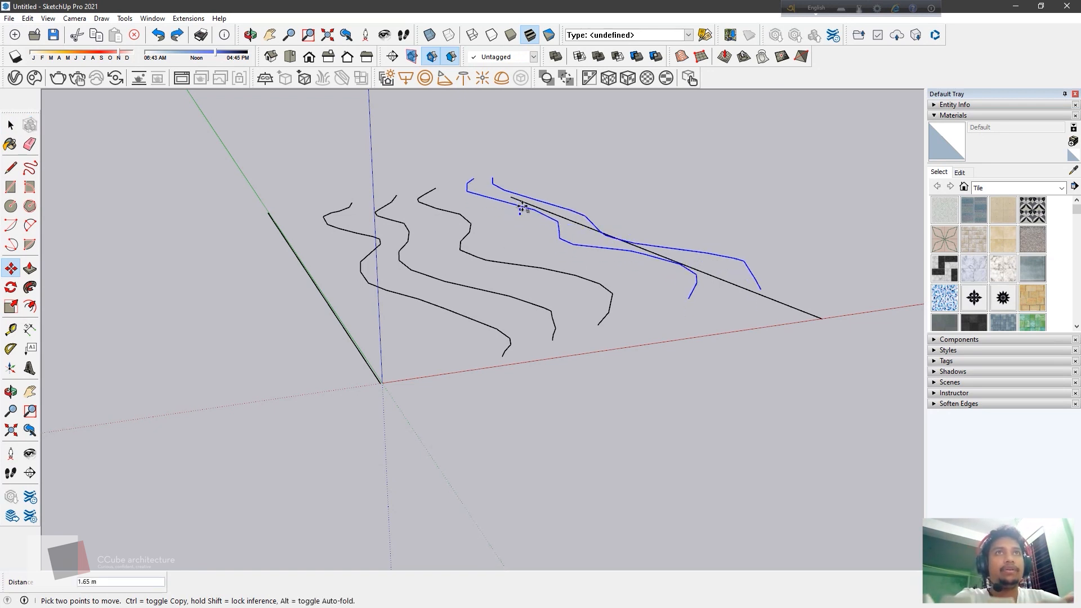
text(1)
key(Return)
Move only the fifth contour line up a further 1 m along the blue axis.
key(o)
drag(505, 205, 405, 137)
middle_drag(405, 137, 329, 248)
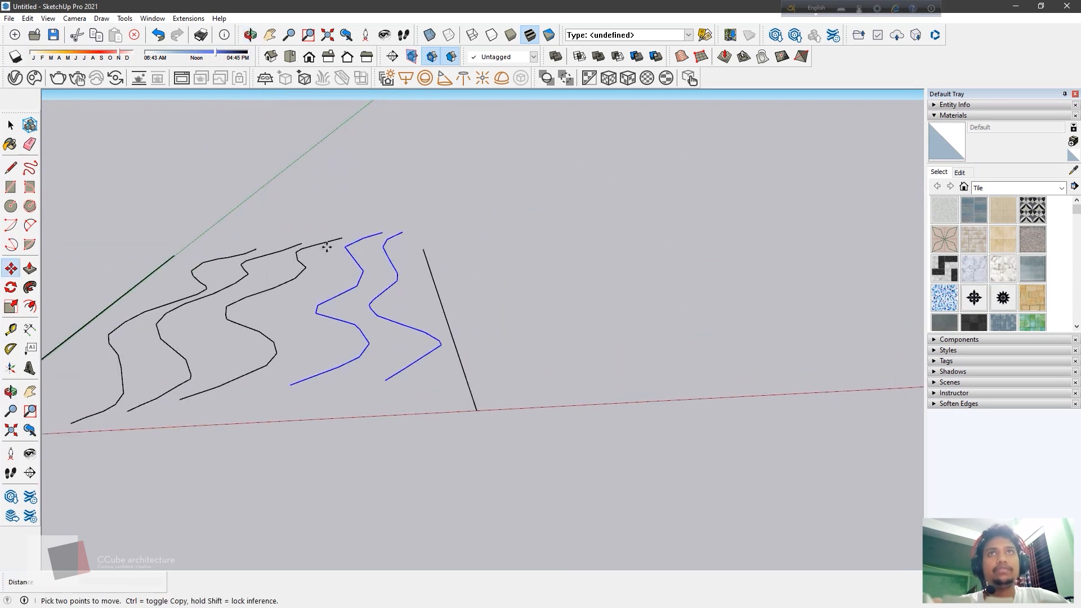
click(10, 125)
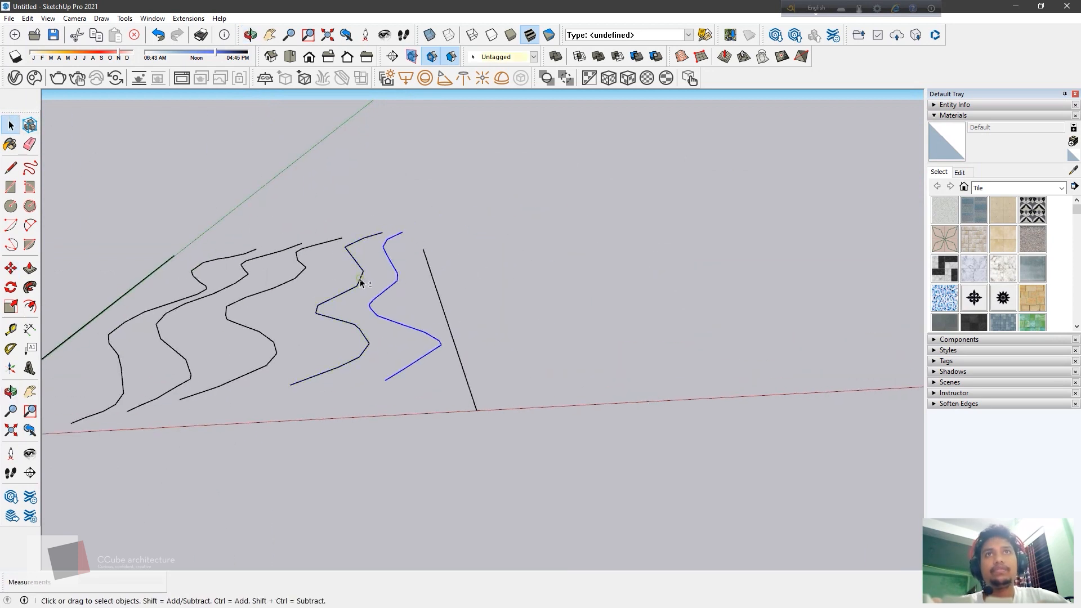
click(10, 268)
click(396, 279)
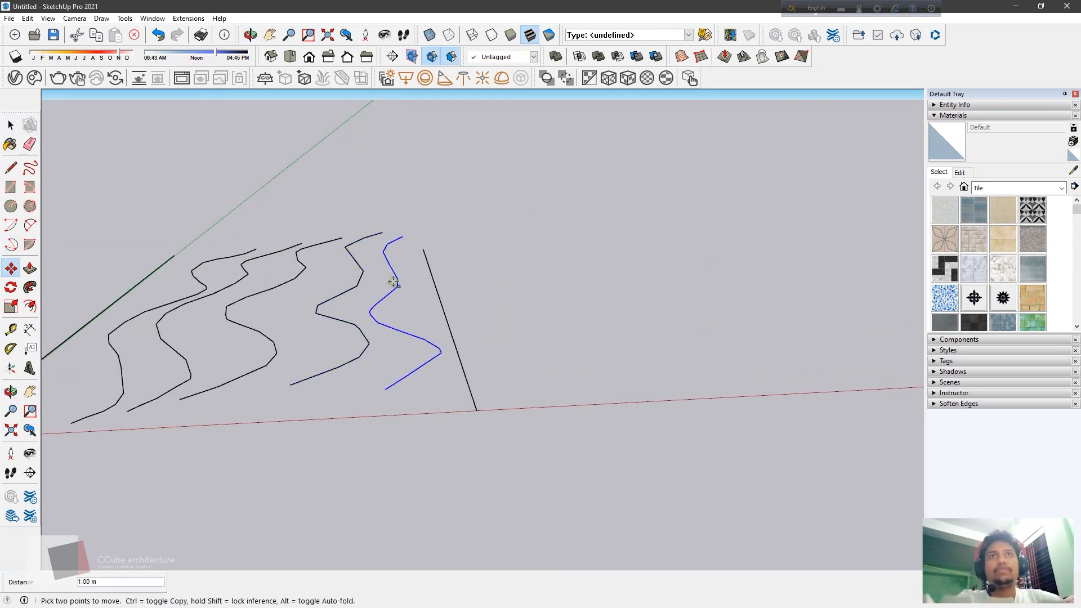
key(Return)
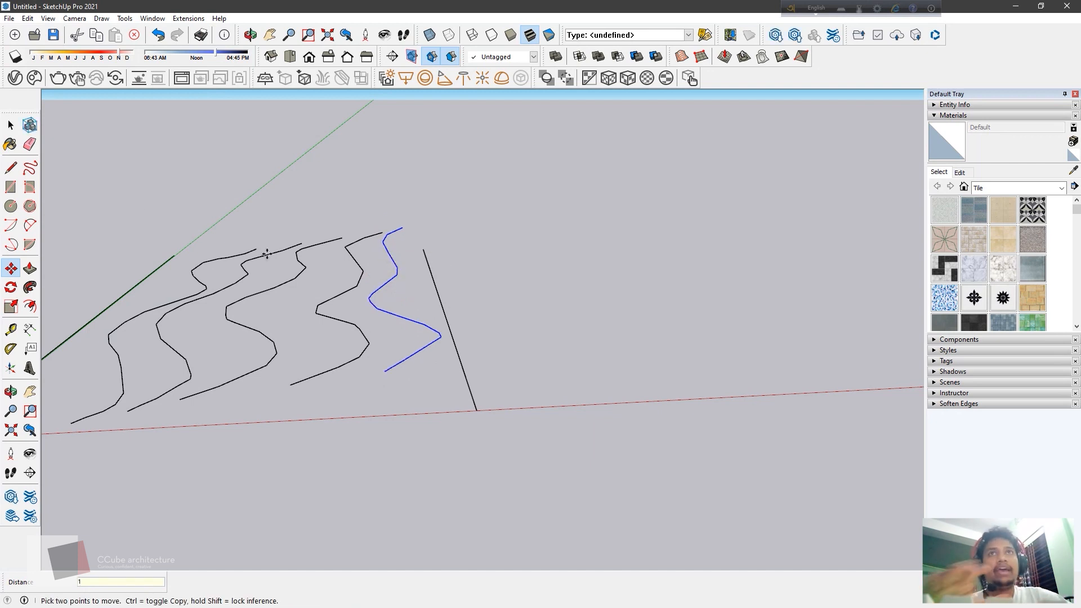
Move the straight boundary line beyond the fifth contour up along the blue axis.
click(10, 124)
shift+middle_drag(267, 315, 438, 373)
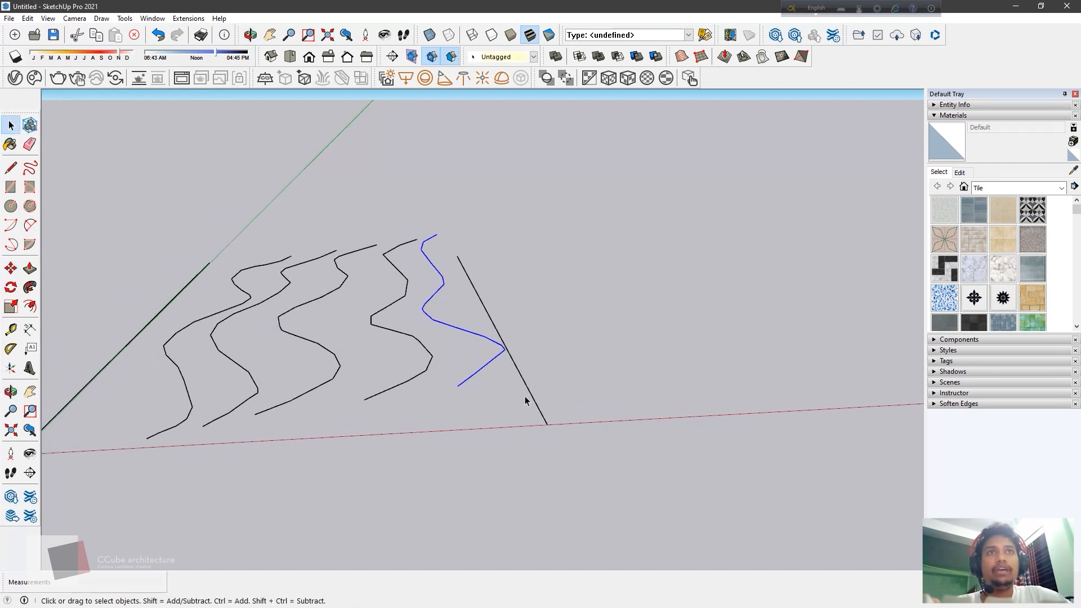
click(10, 268)
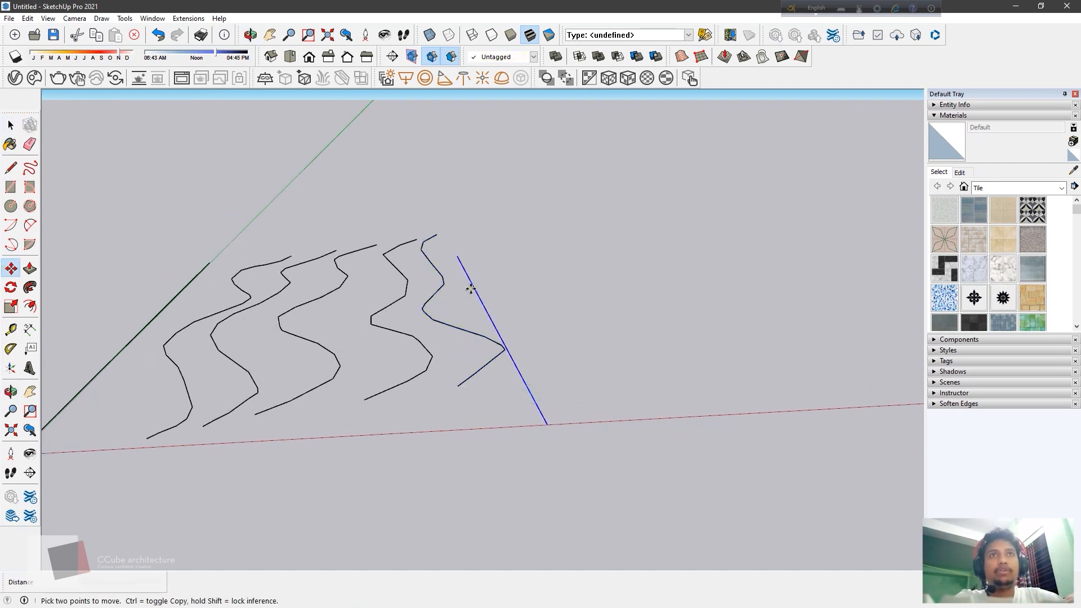
click(473, 286)
key(Escape)
scroll(310, 243, down, 2)
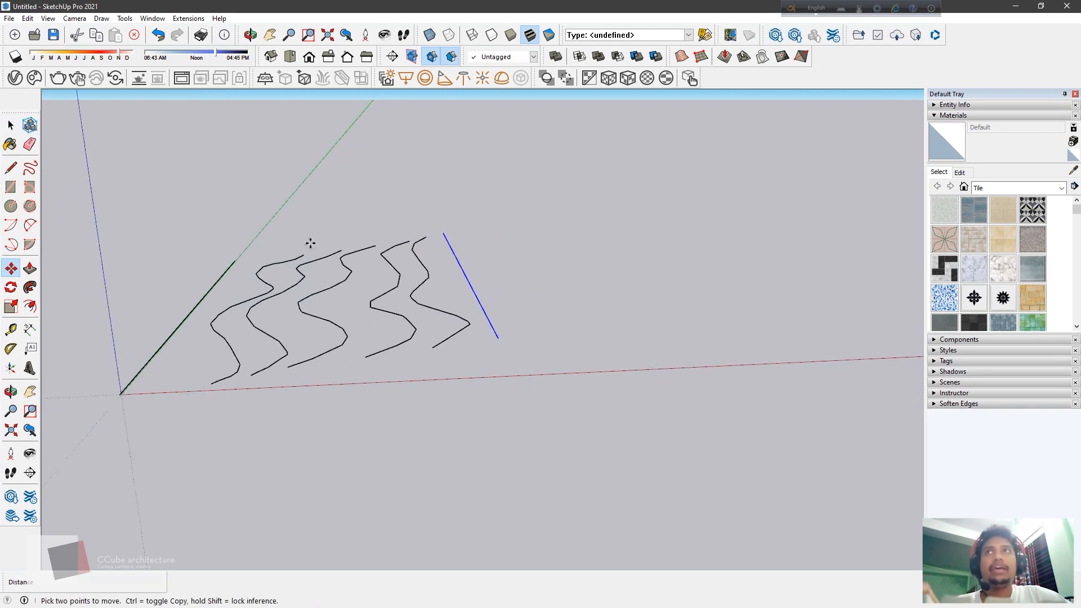
Select all contour and boundary lines and generate a terrain surface with From Contours.
click(10, 124)
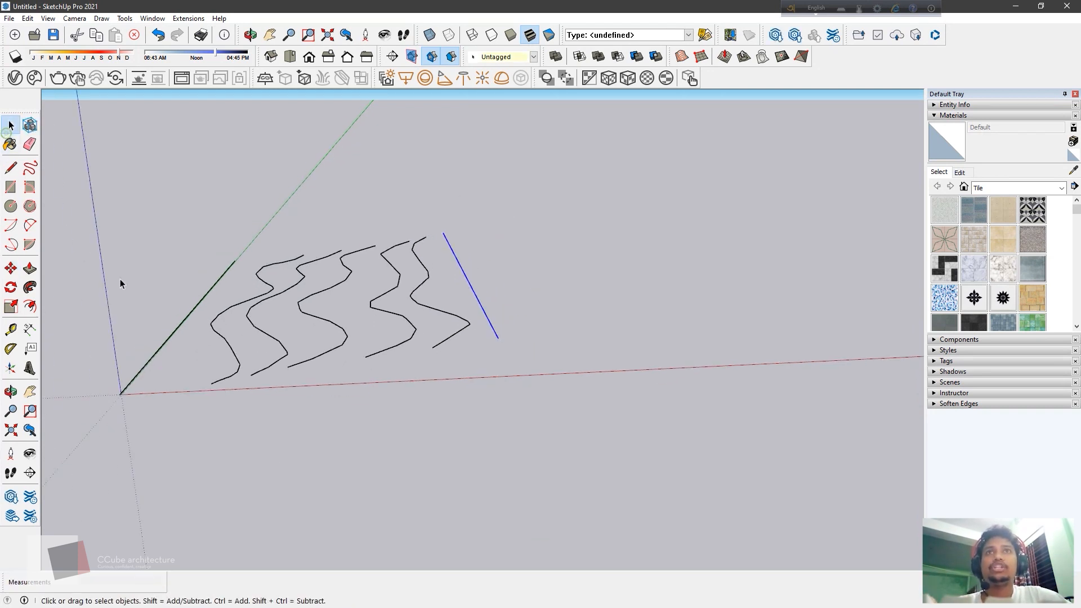
middle_drag(120, 278, 738, 199)
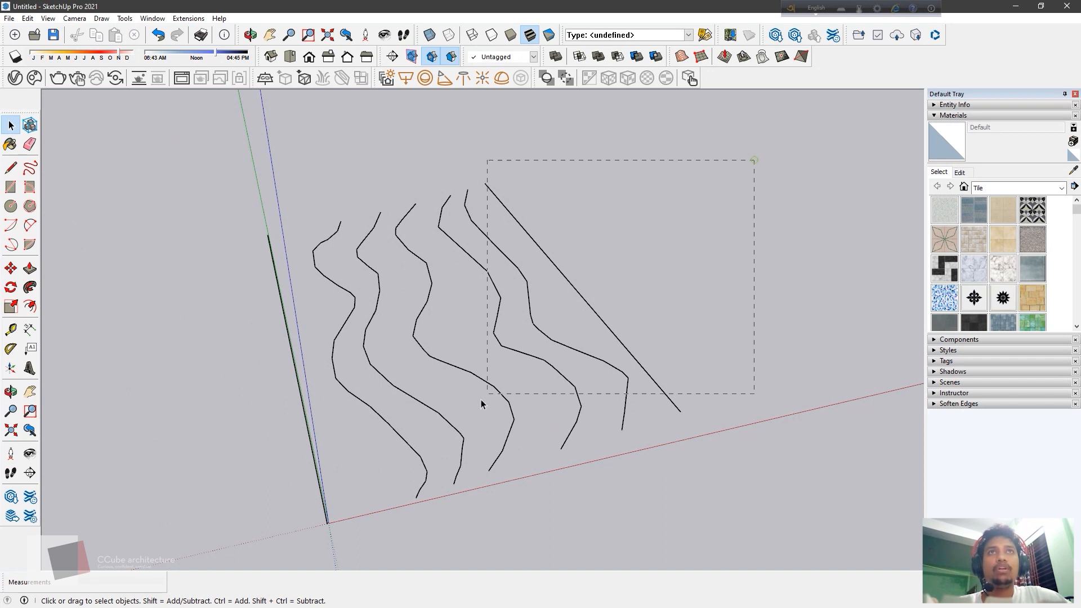
drag(253, 549, 238, 550)
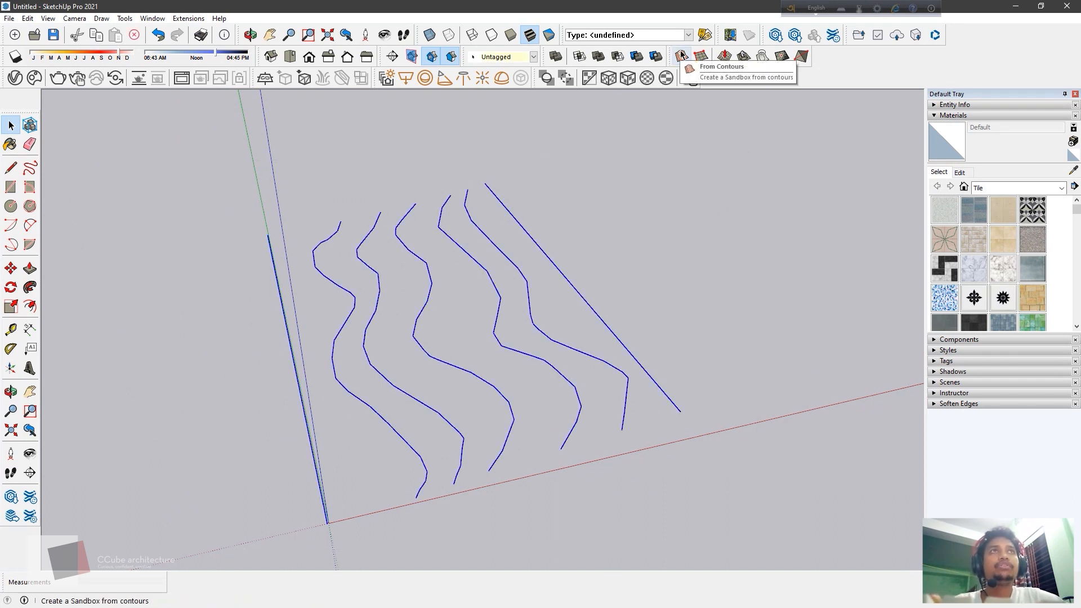
click(681, 57)
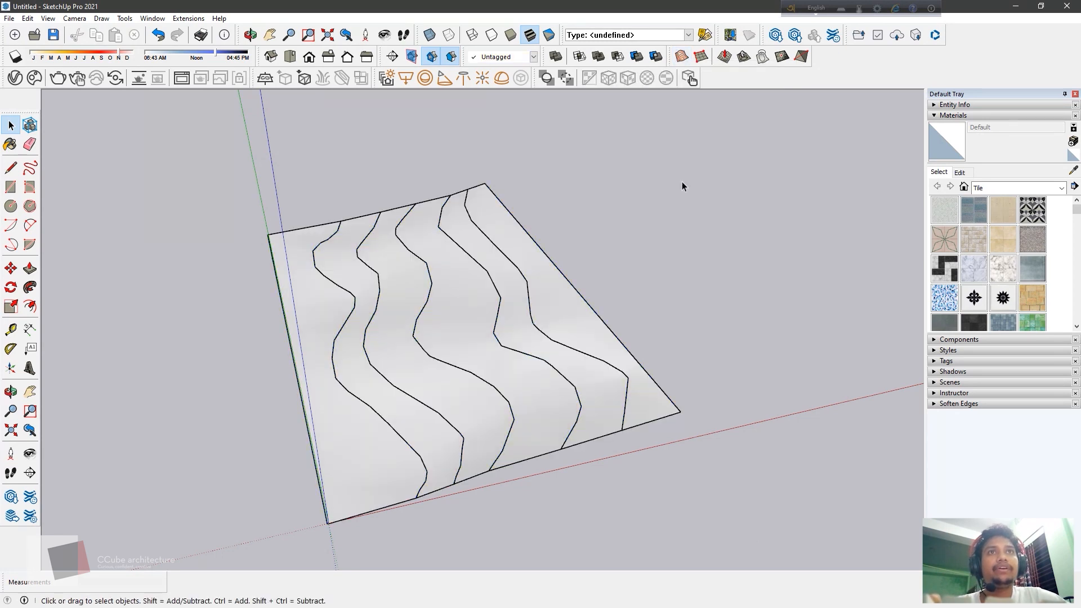
Examine the contour-based terrain's slope and contour lines from low, close and overhead viewpoints.
middle_drag(487, 340, 398, 225)
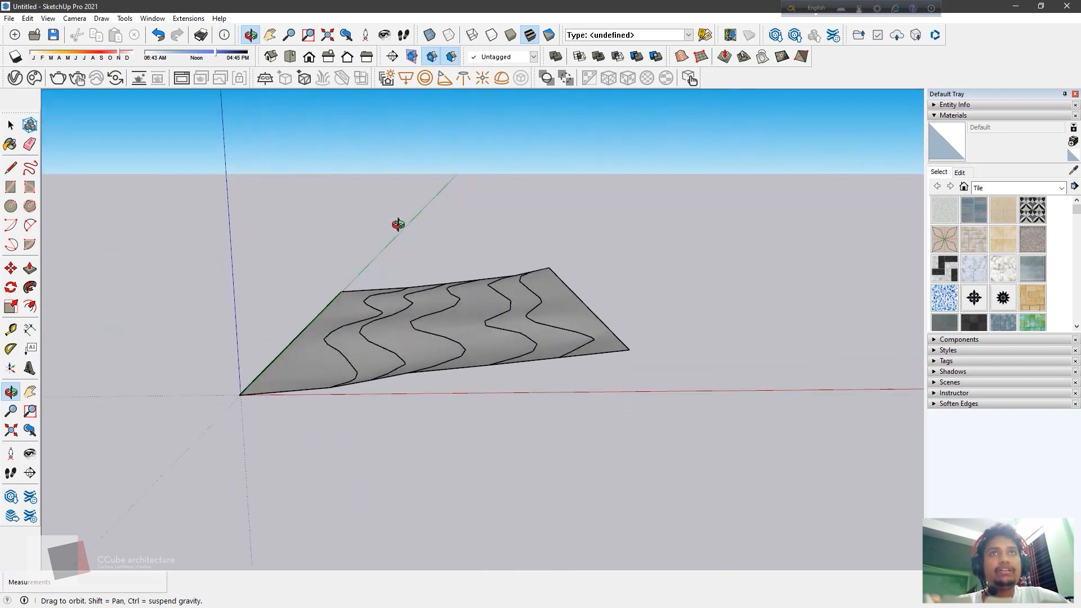
scroll(418, 348, up, 3)
scroll(300, 354, up, 2)
middle_drag(299, 354, 320, 338)
middle_drag(272, 270, 434, 350)
scroll(471, 392, down, 2)
scroll(567, 353, down, 4)
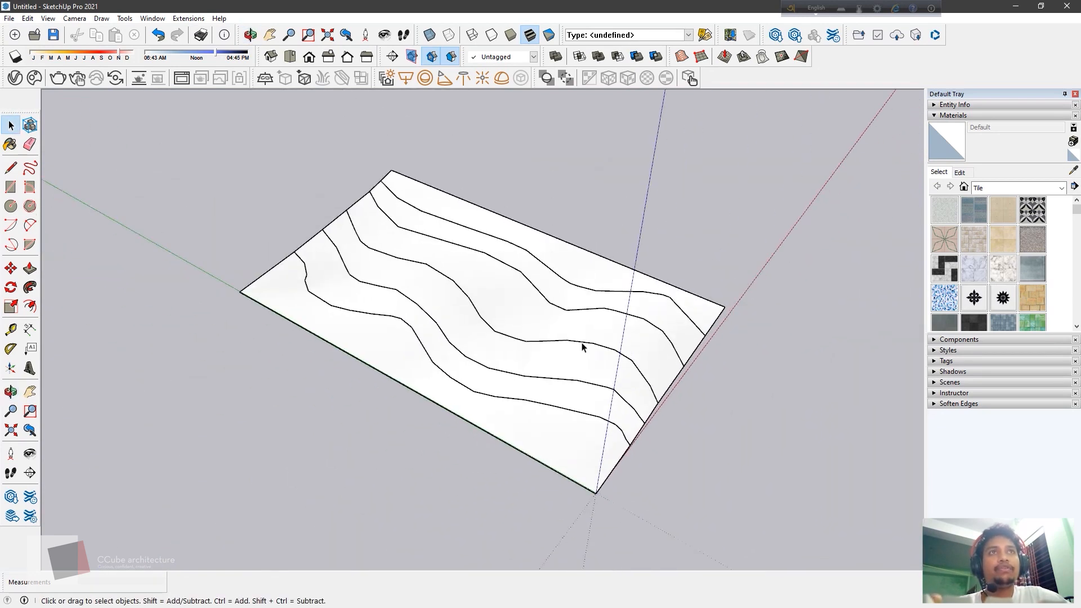
middle_drag(601, 344, 301, 326)
scroll(332, 330, down, 1)
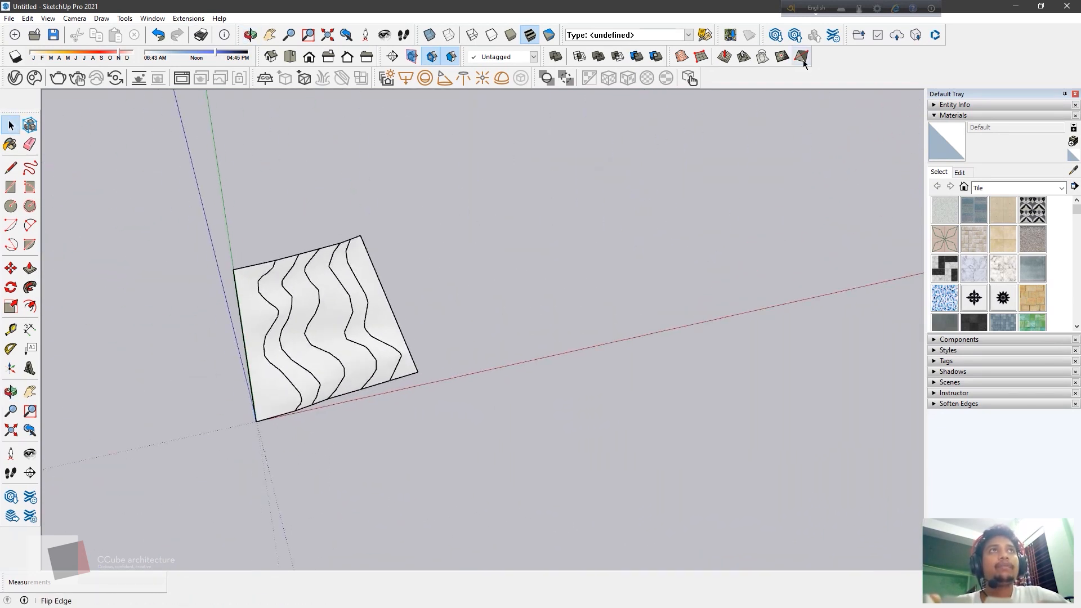
Undo the terrain surface and move all contour and boundary lines up about 21.76 m along the blue axis.
key(ctrl+z)
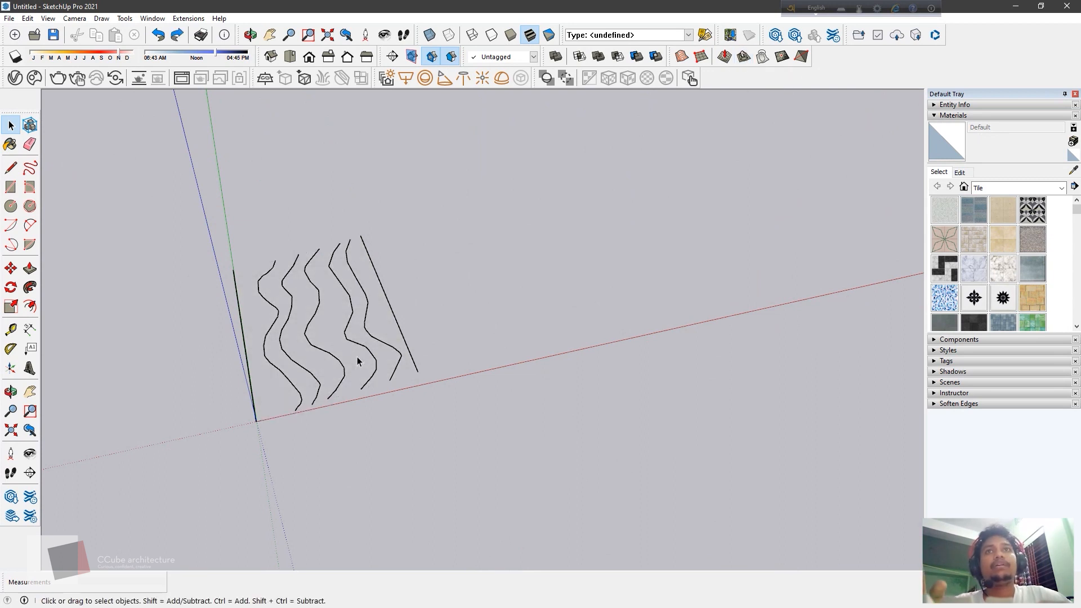
middle_drag(265, 352, 313, 370)
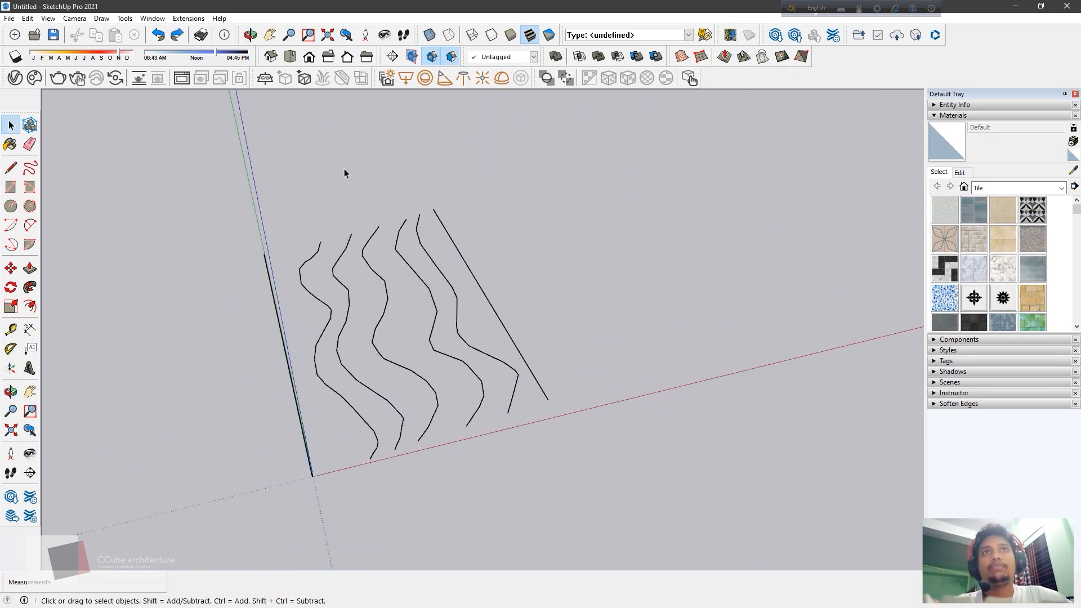
drag(221, 481, 188, 504)
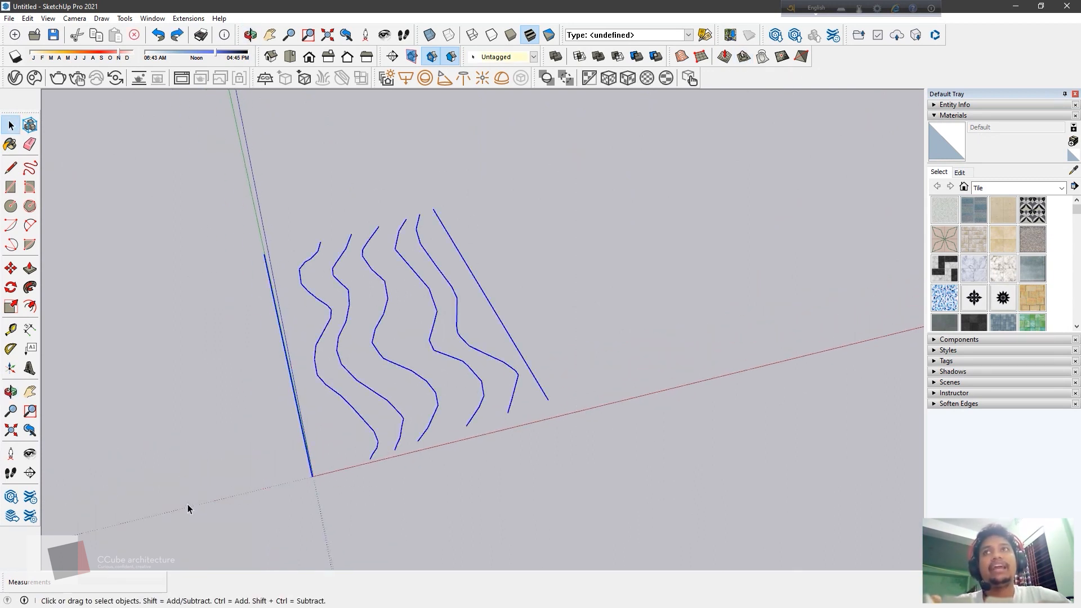
click(11, 268)
middle_drag(338, 265, 425, 335)
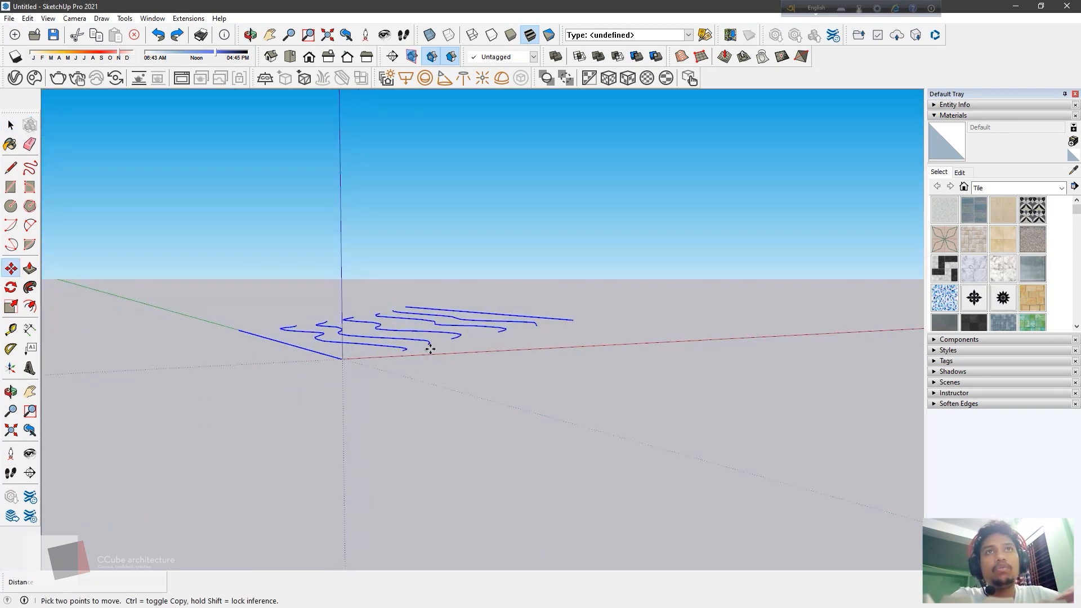
click(431, 349)
click(425, 241)
middle_drag(425, 242, 347, 369)
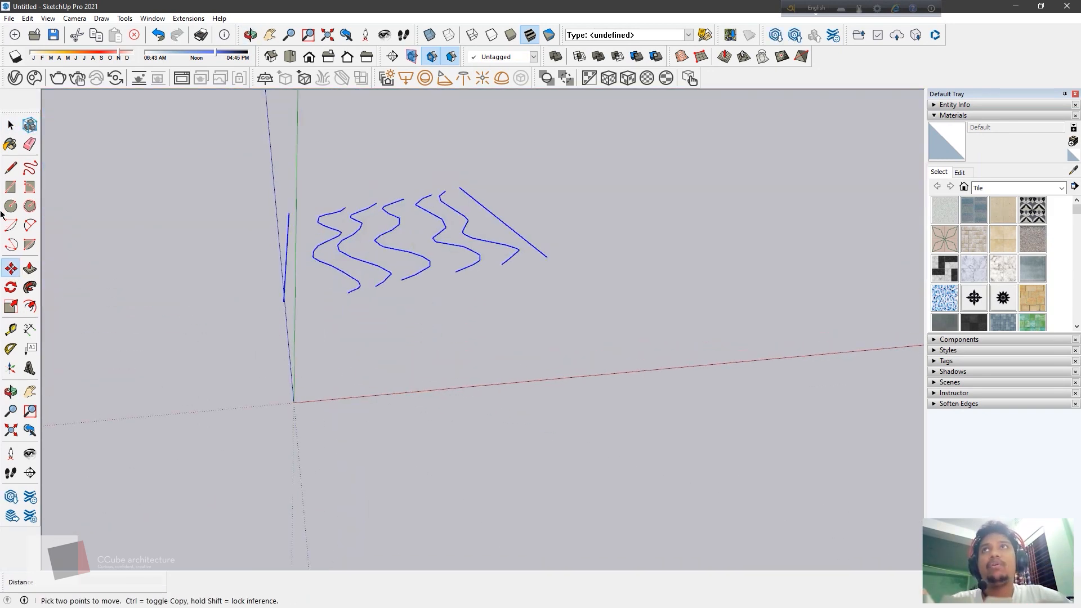
Draw a rectangle of about 53.75 m by 94.21 m between the opposite ends of the two straight boundary lines.
click(11, 125)
click(232, 261)
middle_drag(231, 261, 539, 179)
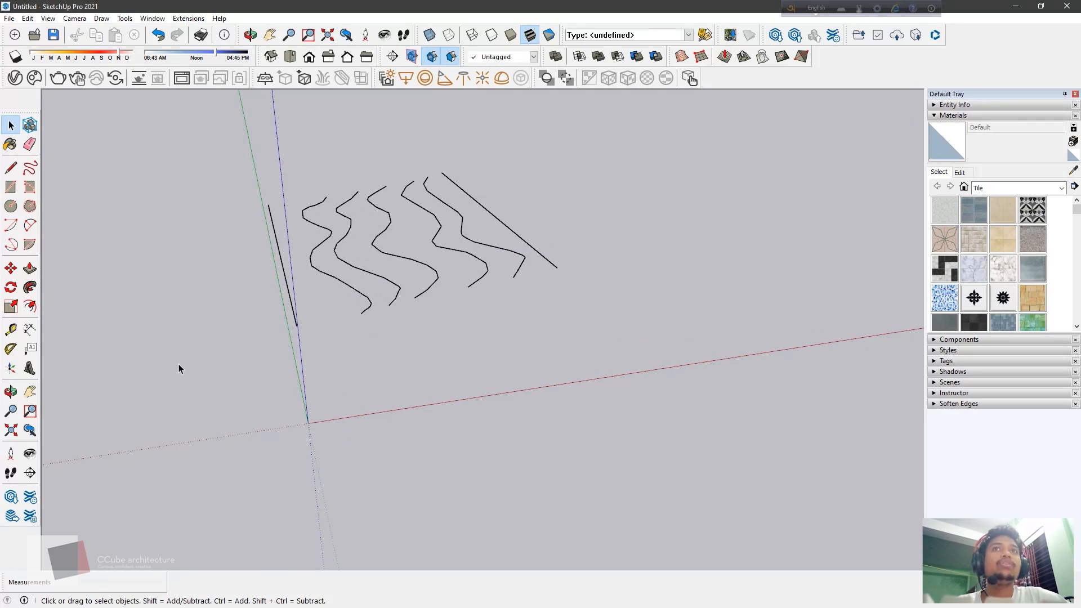
click(8, 187)
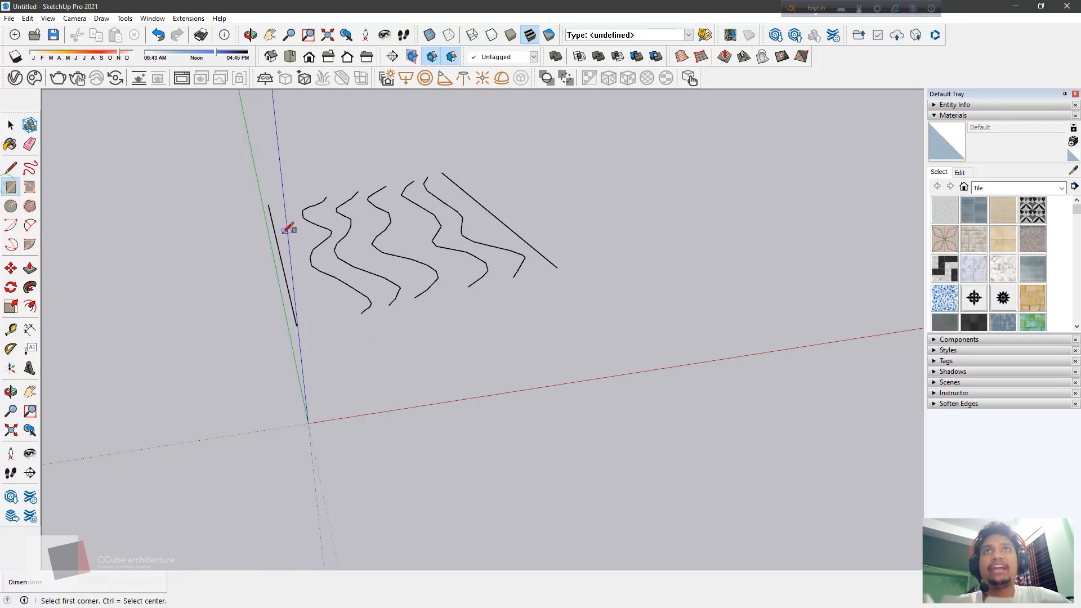
click(268, 205)
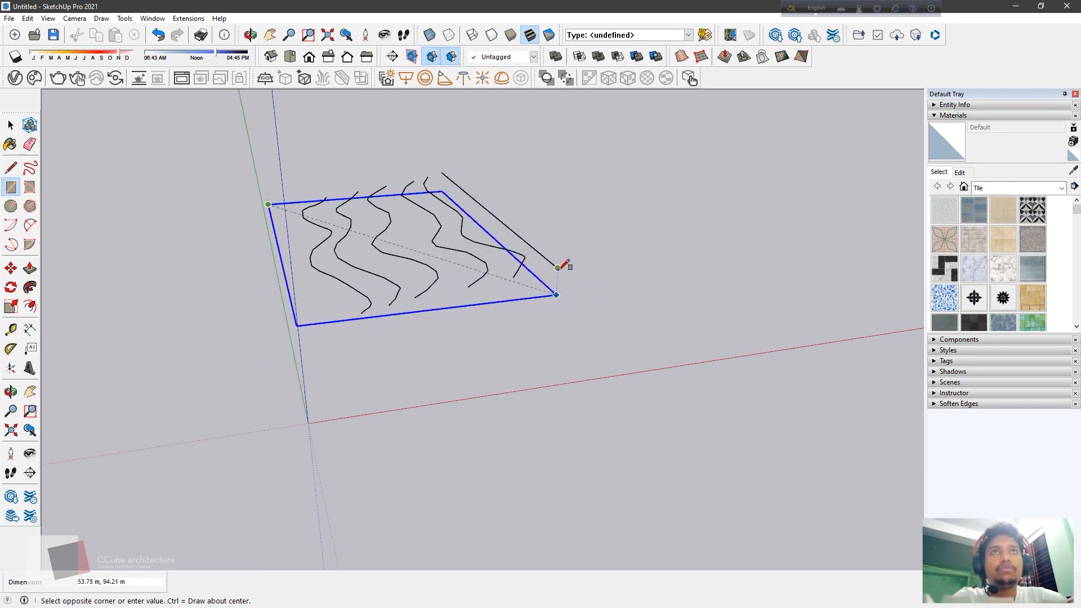
click(557, 267)
Copy the rectangle with its edges straight down so its front corner sits on the origin.
click(10, 125)
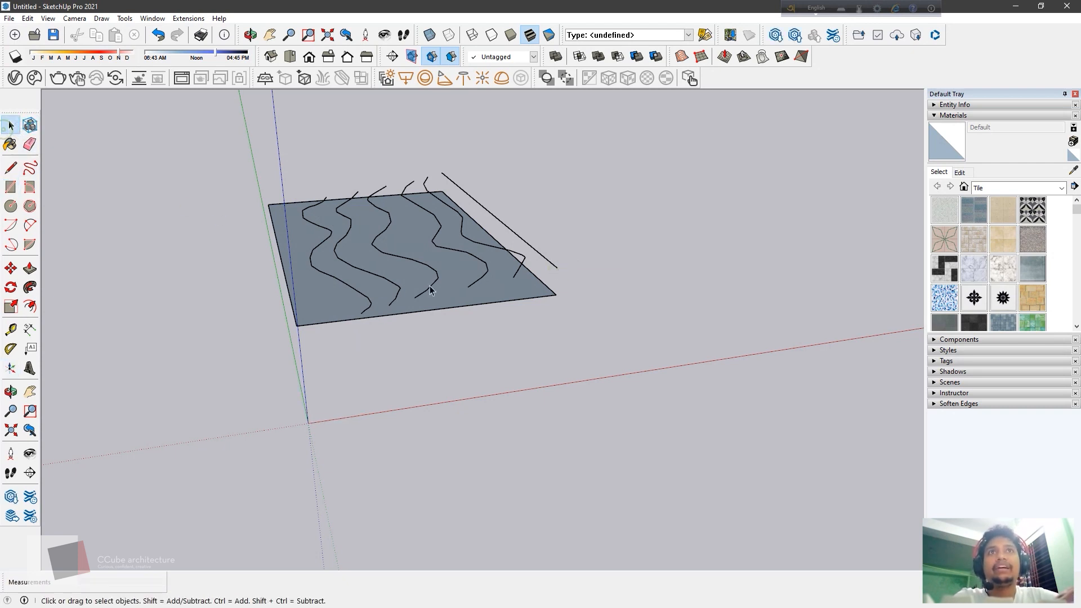
click(446, 294)
click(11, 269)
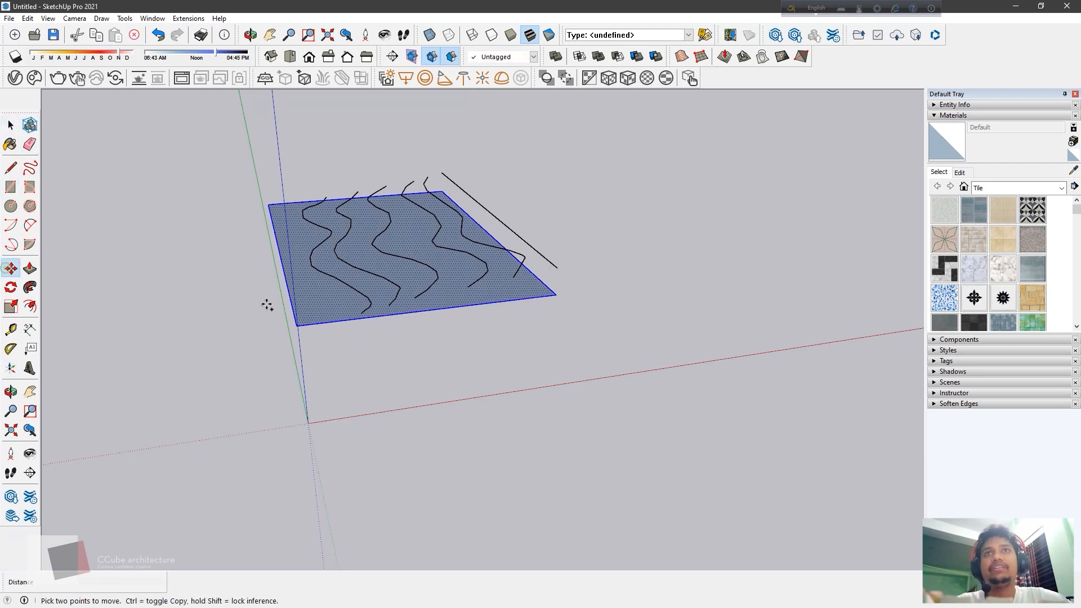
key(ctrl)
click(298, 325)
click(307, 423)
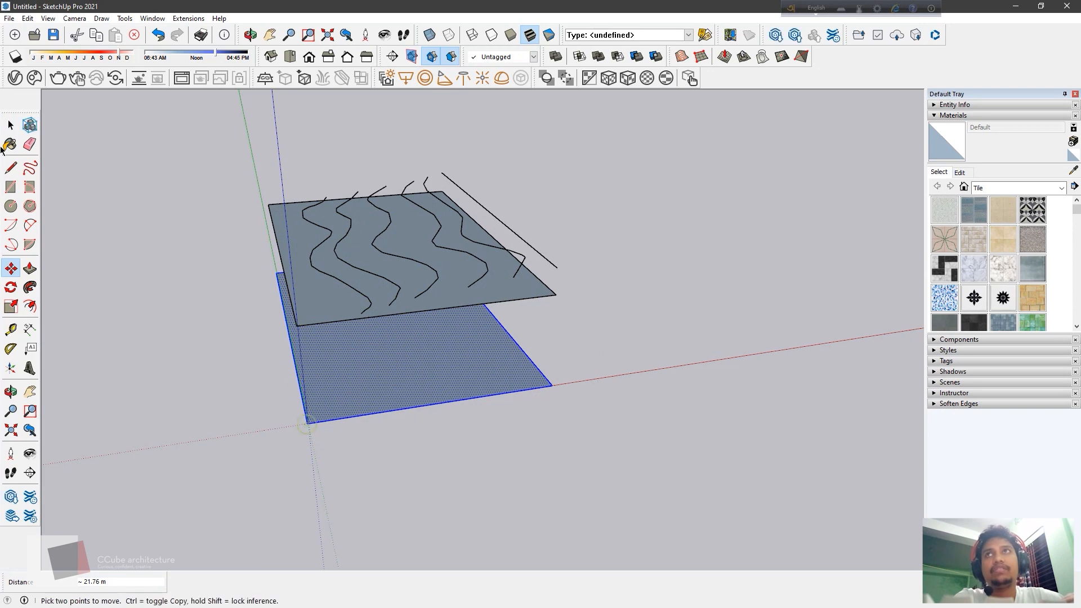
Delete the upper rectangle's face and extra edges, keeping the contour and boundary lines above the ground rectangle.
click(11, 125)
click(594, 315)
click(546, 292)
key(Delete)
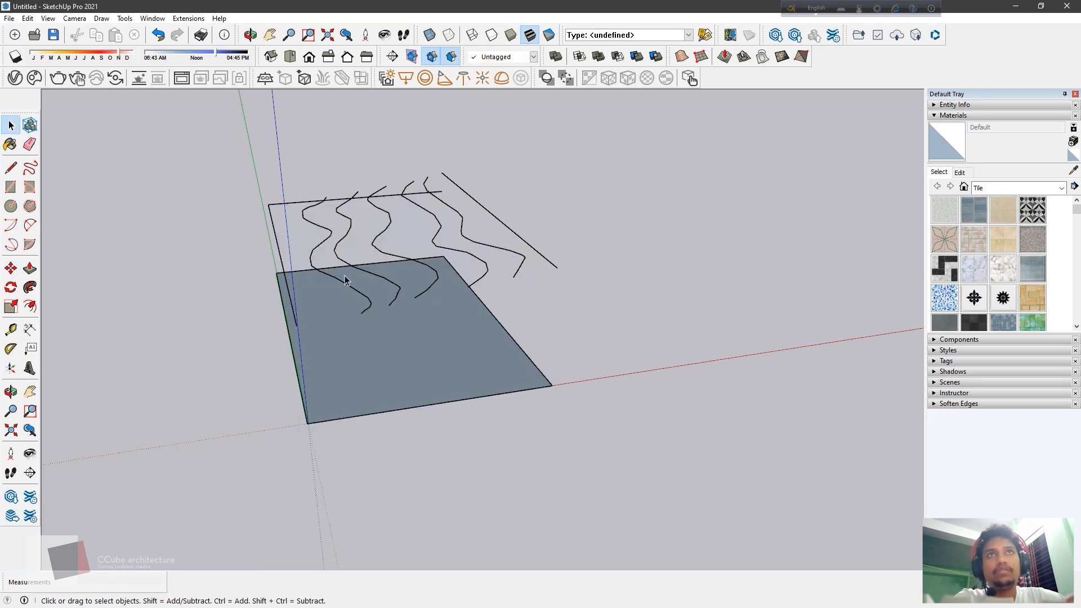
middle_drag(345, 279, 459, 302)
middle_drag(230, 285, 390, 287)
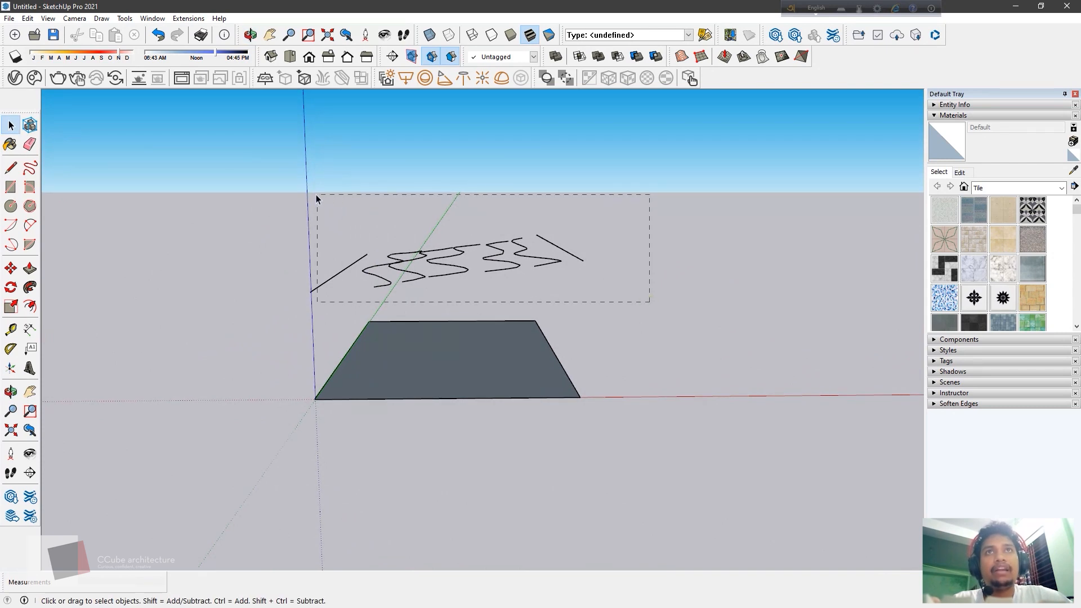
Select all the raised contour and boundary lines and drape them onto the ground rectangle.
drag(316, 197, 281, 201)
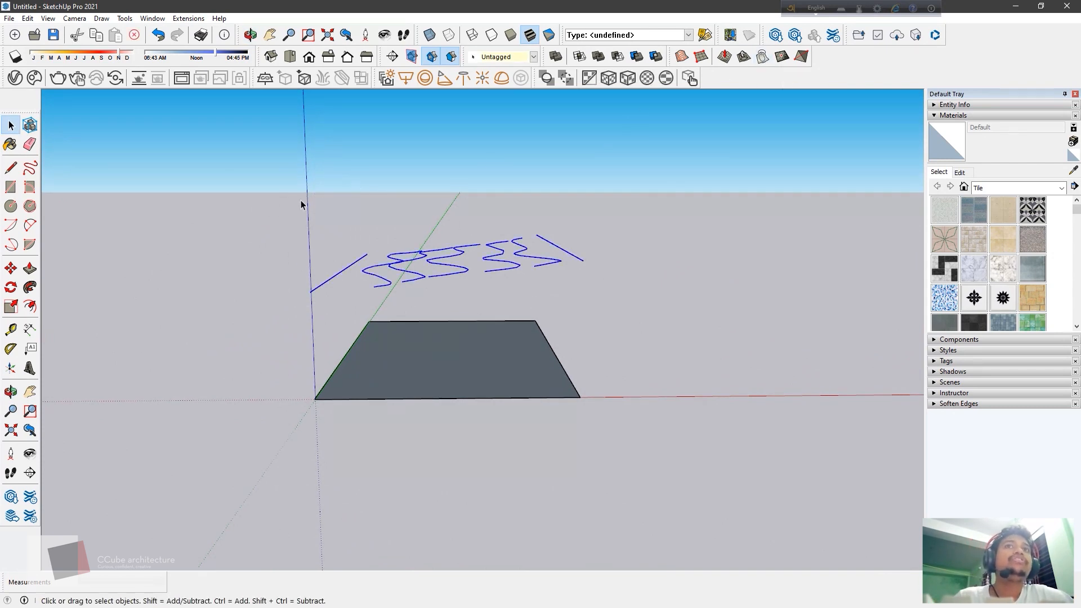
middle_drag(301, 203, 325, 290)
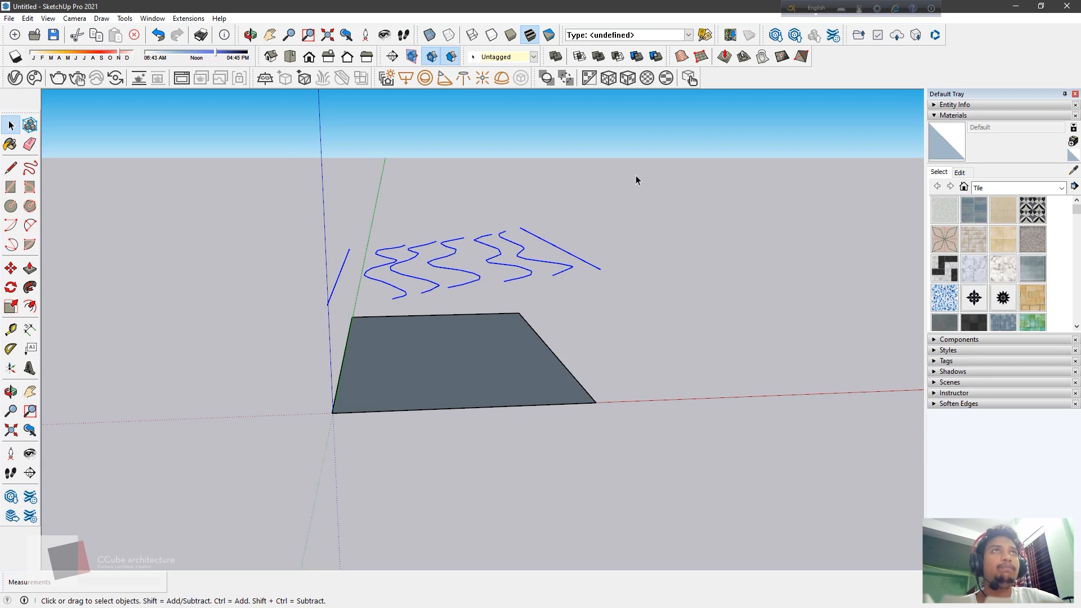
click(767, 58)
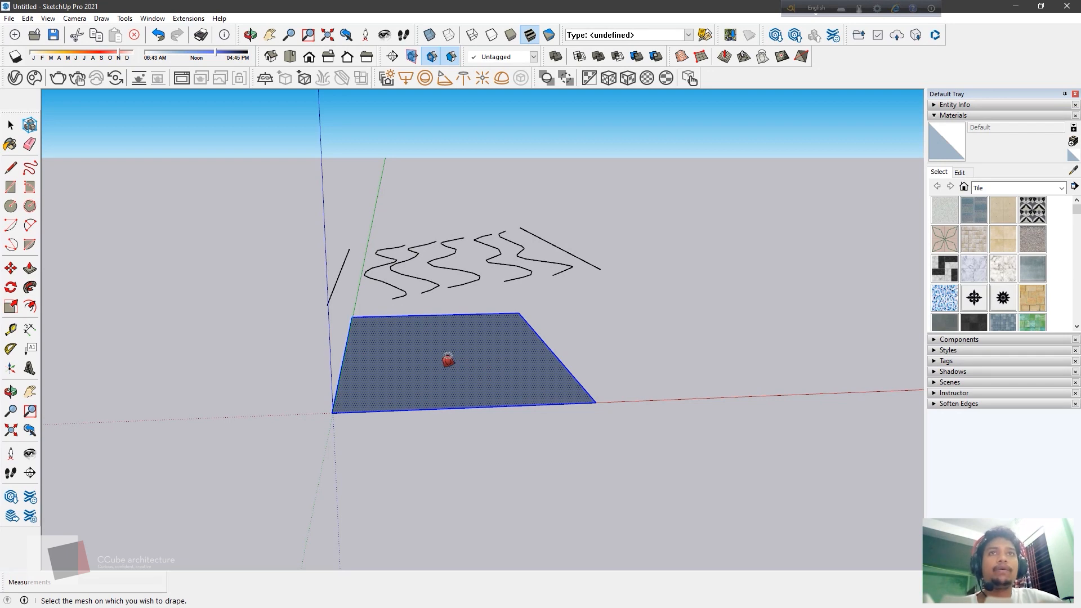
click(448, 360)
middle_drag(449, 360, 519, 224)
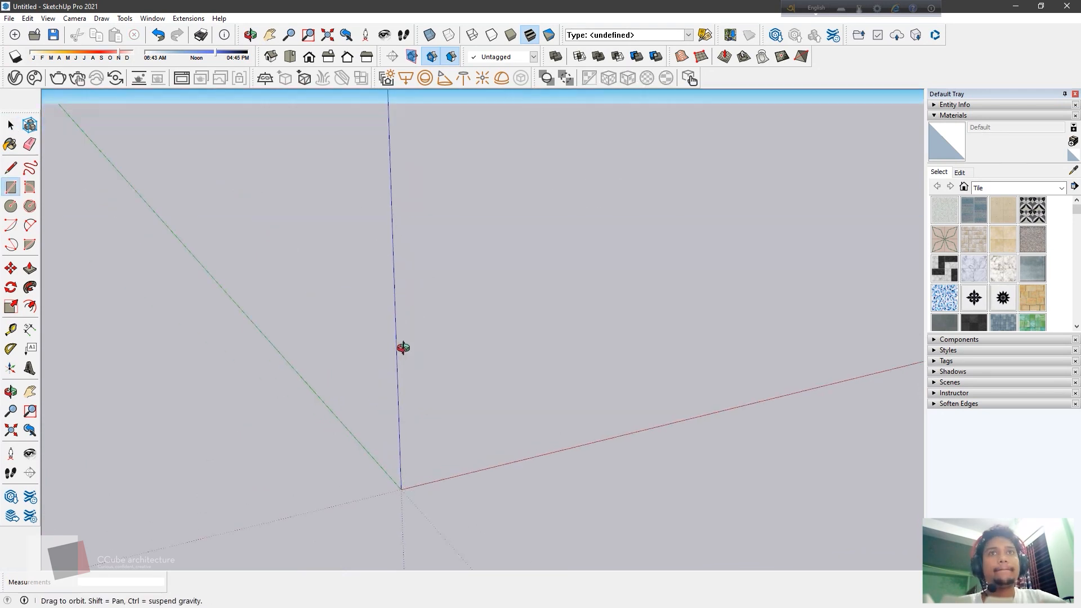
Try to add a geolocation to the empty model and dismiss the resulting dialog.
middle_drag(403, 348, 481, 255)
key(r)
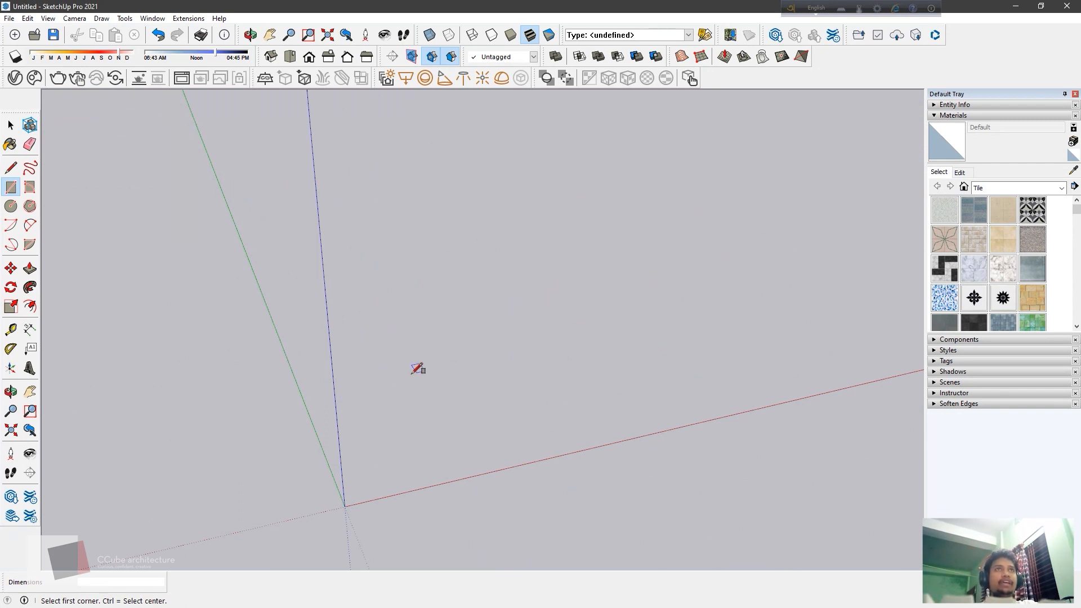
middle_drag(417, 369, 413, 364)
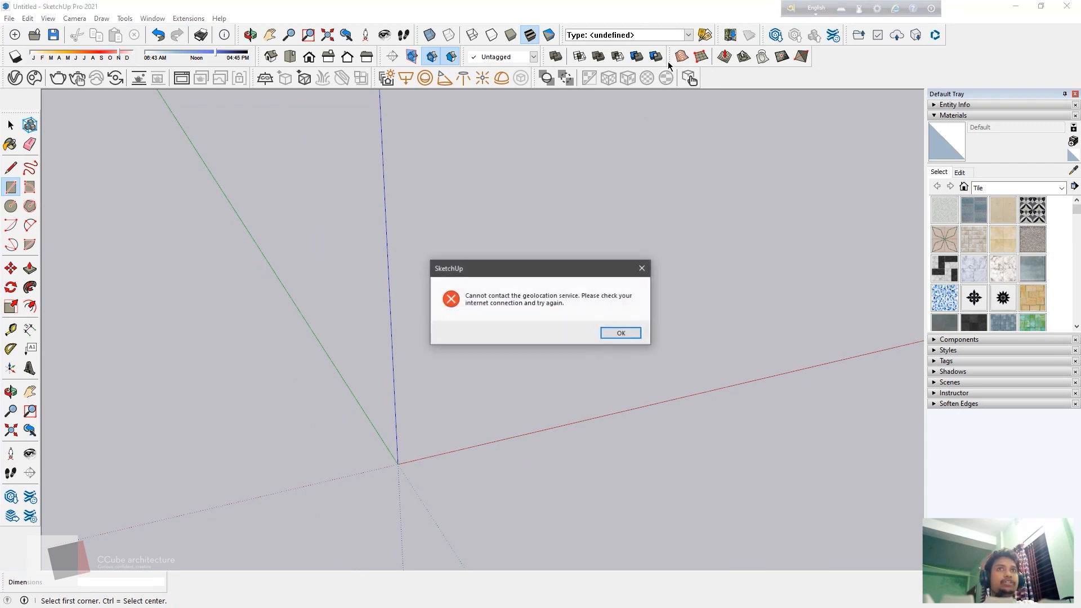
click(619, 337)
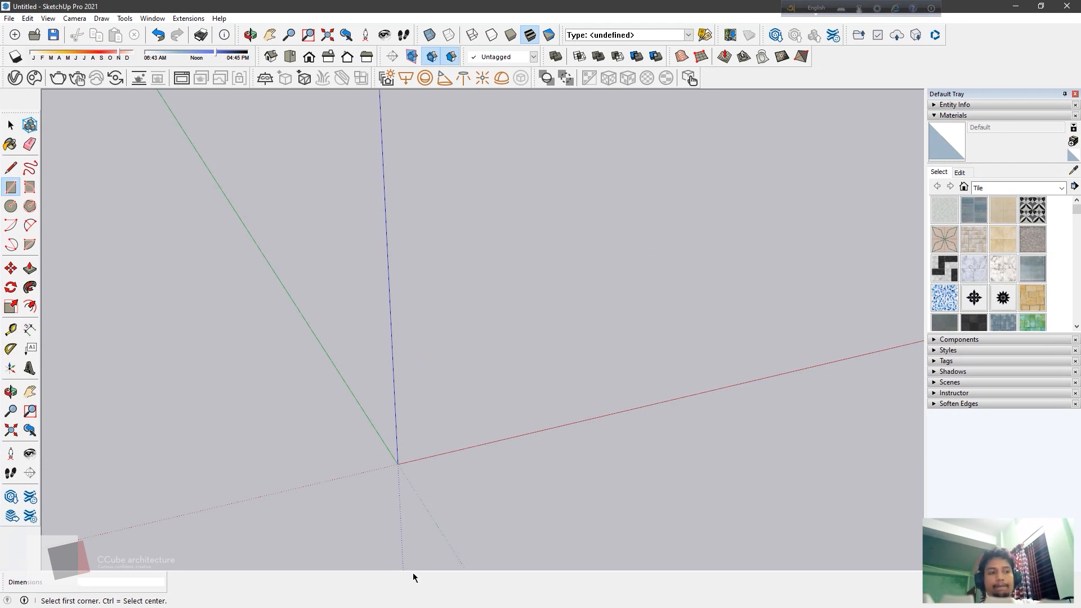
key(super)
click(542, 592)
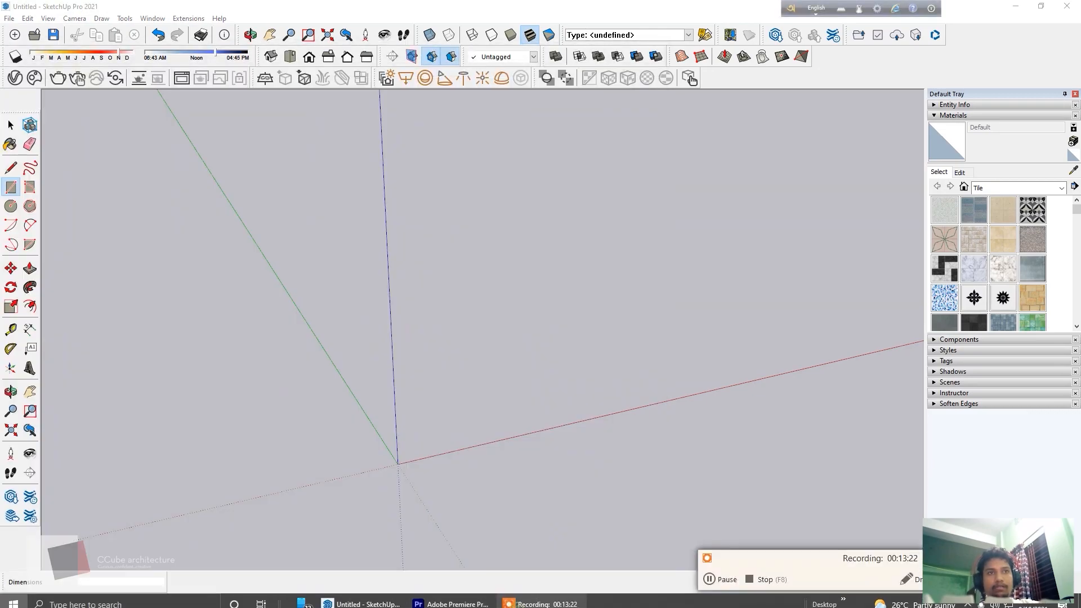